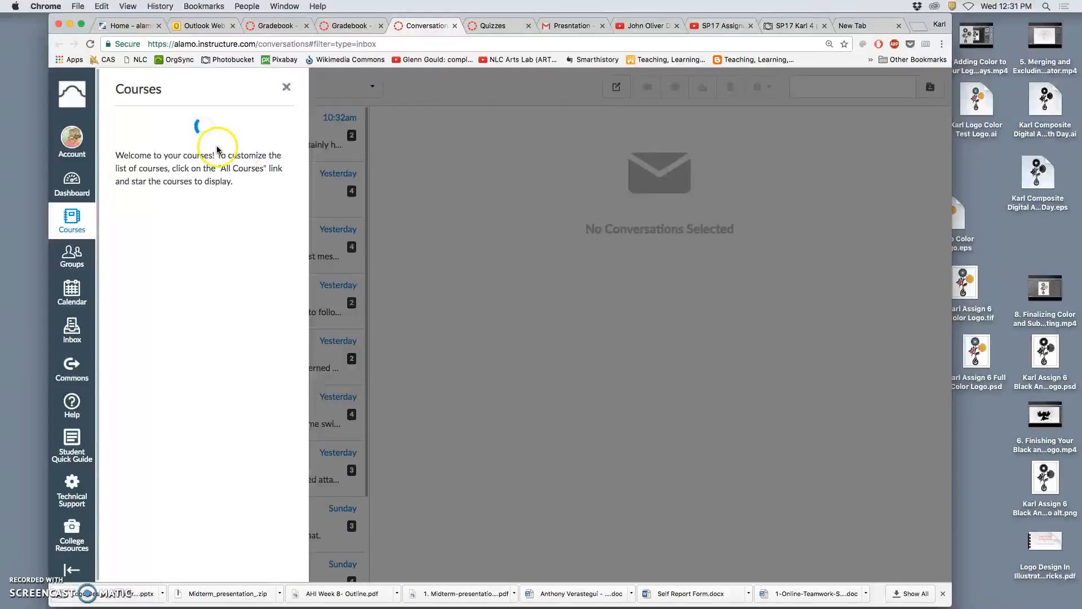
Go to the Alamo Colleges ACES home community portal.
left_click(131, 25)
left_click(92, 44)
left_click(103, 287)
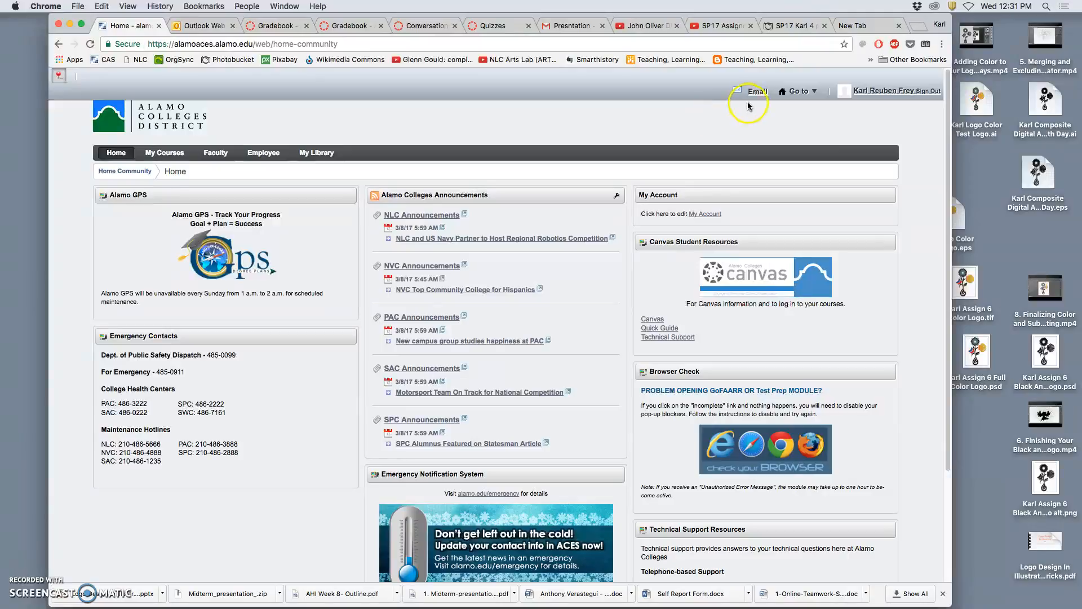
Open My Courses and switch the course list term to Spring 2017.
left_click(164, 152)
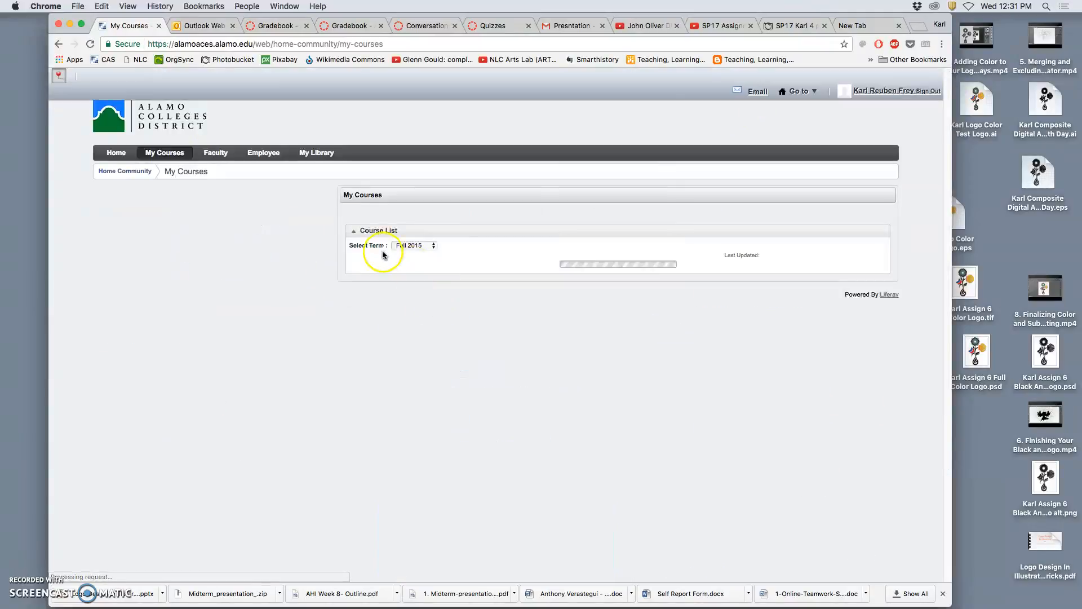
left_click(403, 245)
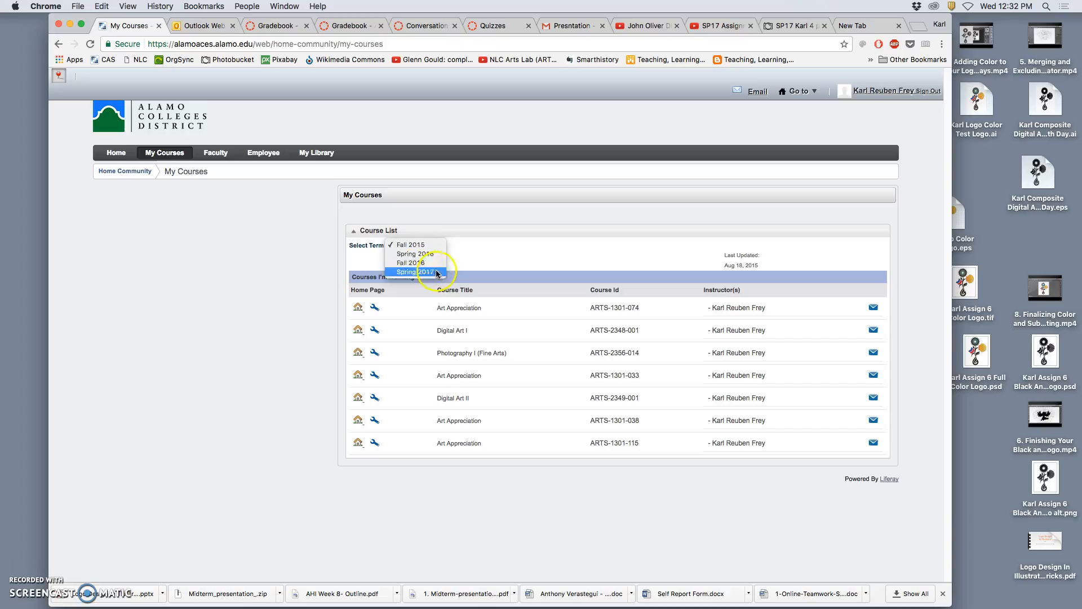
left_click(414, 273)
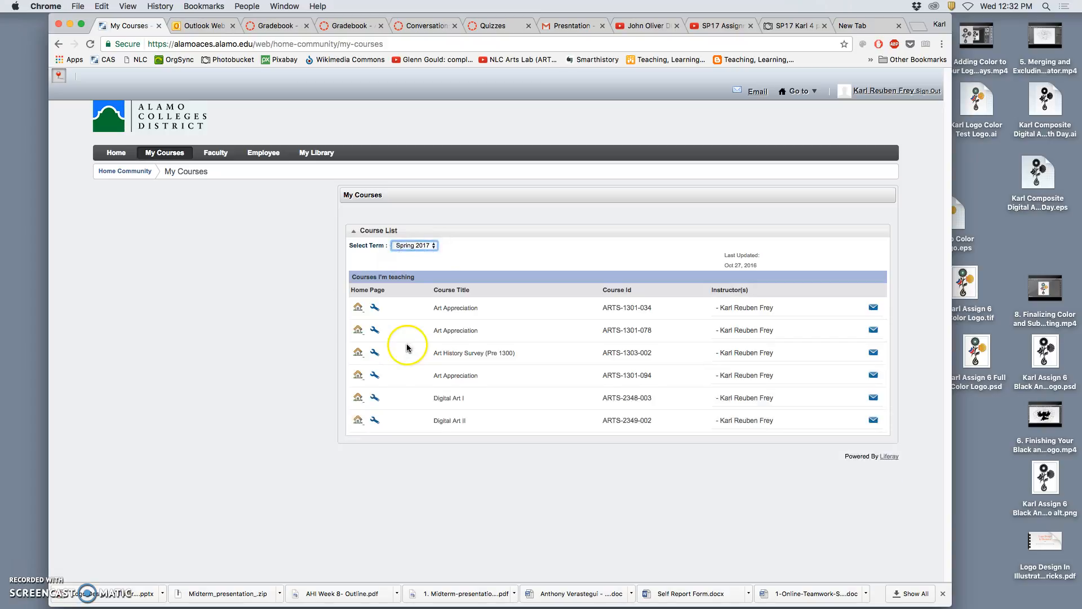
Open the Digital Art I course ARTS-2348-003 and go to its Links page.
left_click(357, 399)
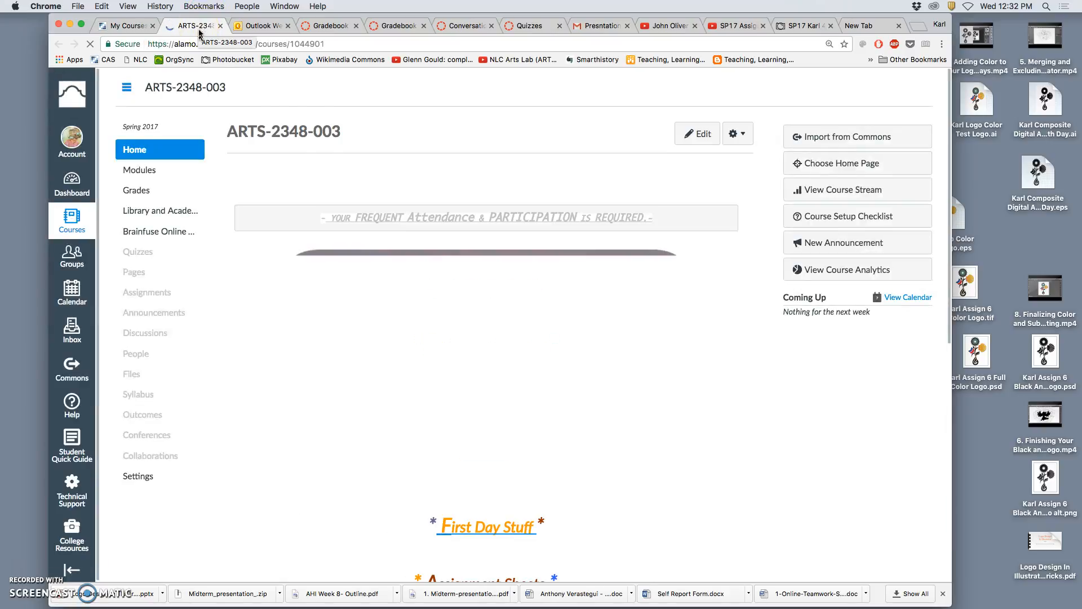
scroll(647, 337, "down", 5)
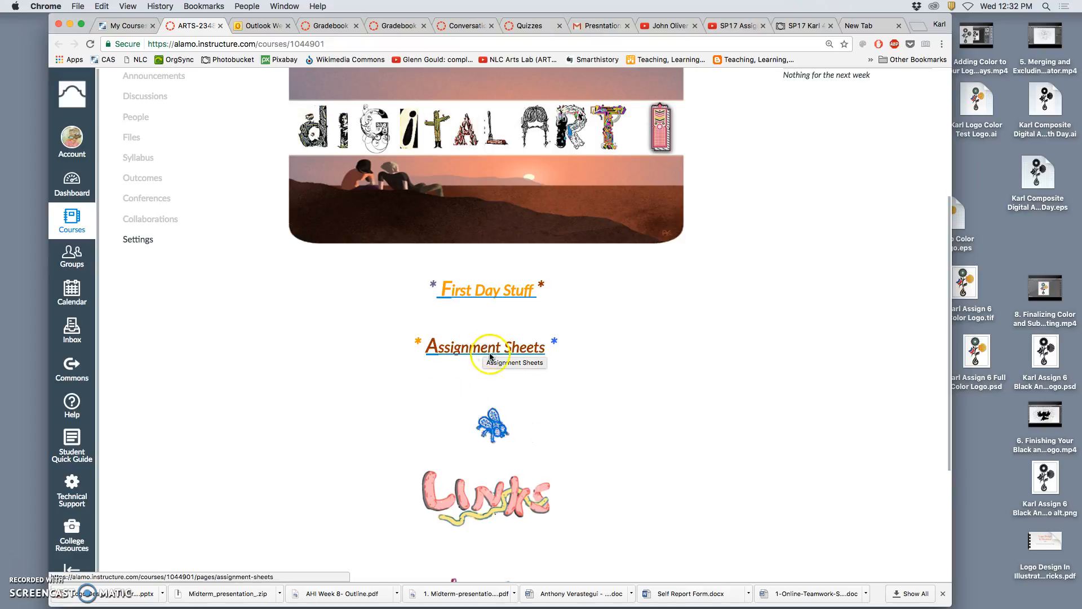
scroll(540, 421, "down", 1)
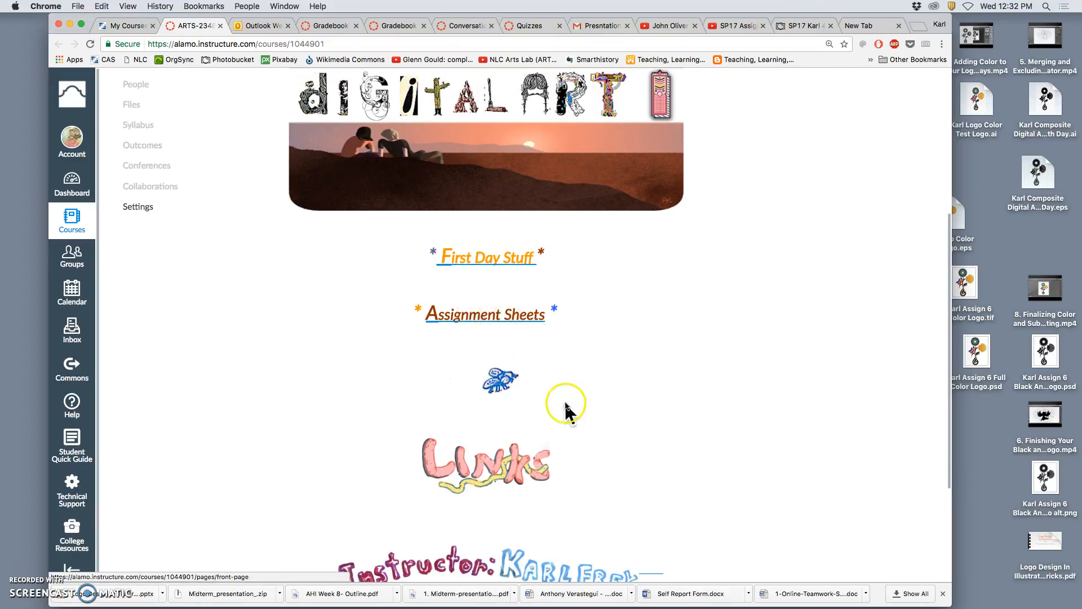
scroll(536, 412, "down", 2)
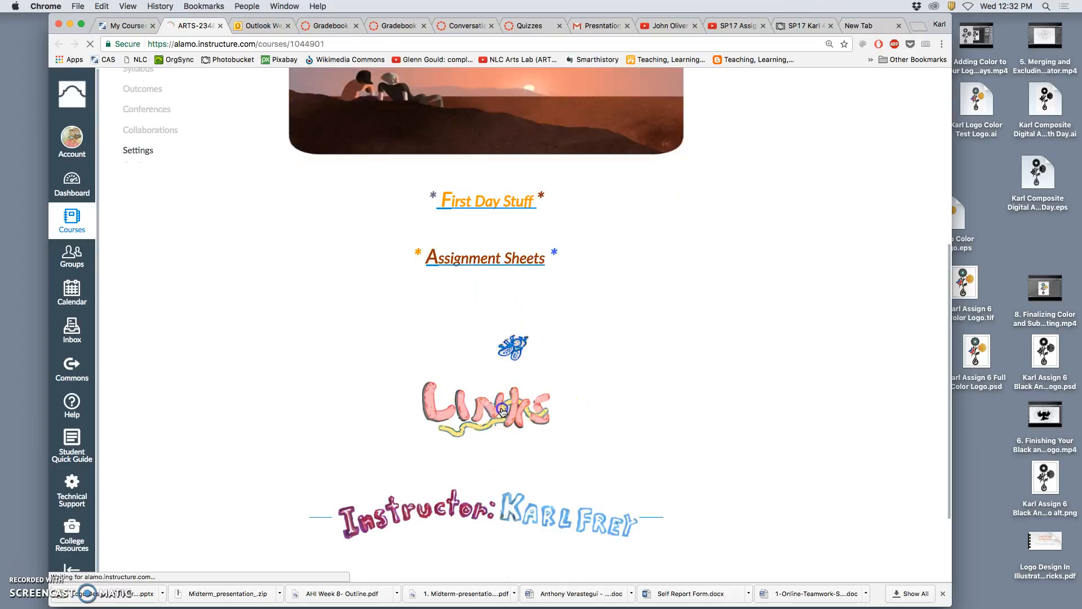
left_click(499, 412)
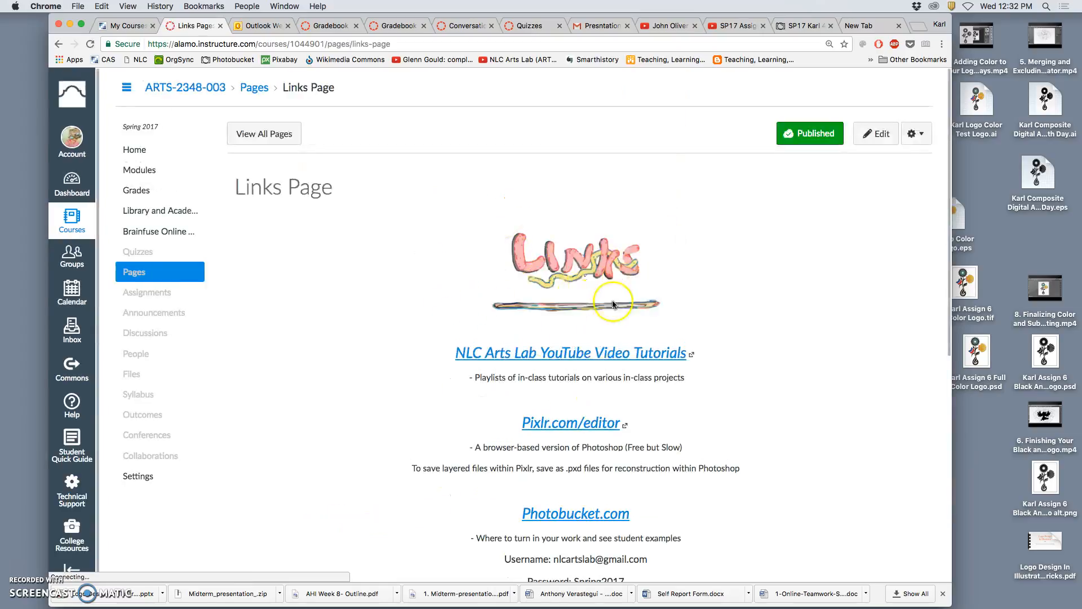
Open the Dropbox.com link from the Links page in a new tab and switch to that tab.
scroll(705, 313, "down", 3)
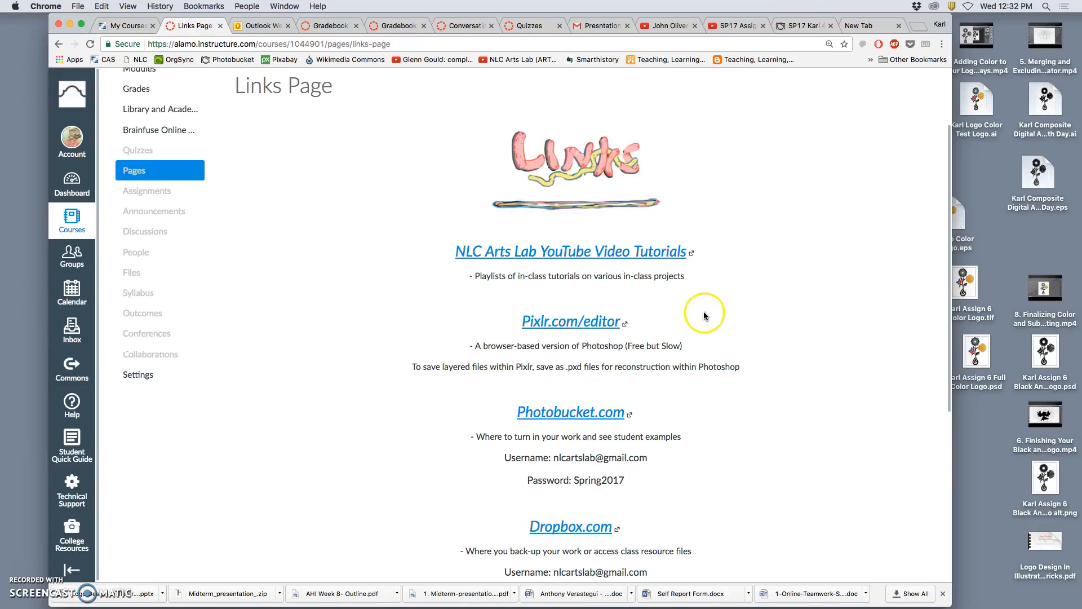
scroll(702, 315, "down", 1)
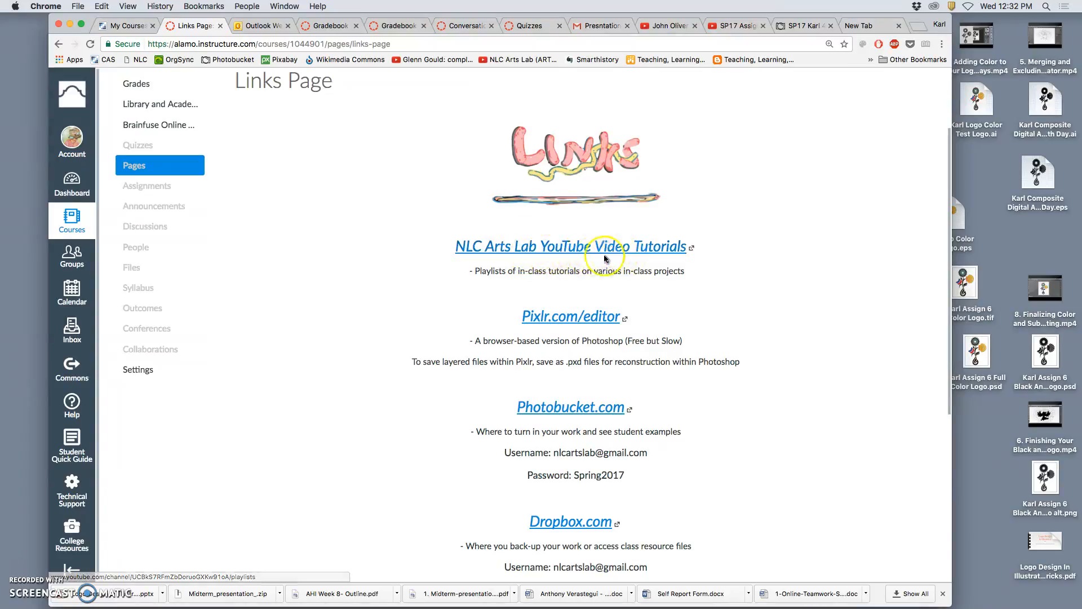
scroll(686, 357, "down", 4)
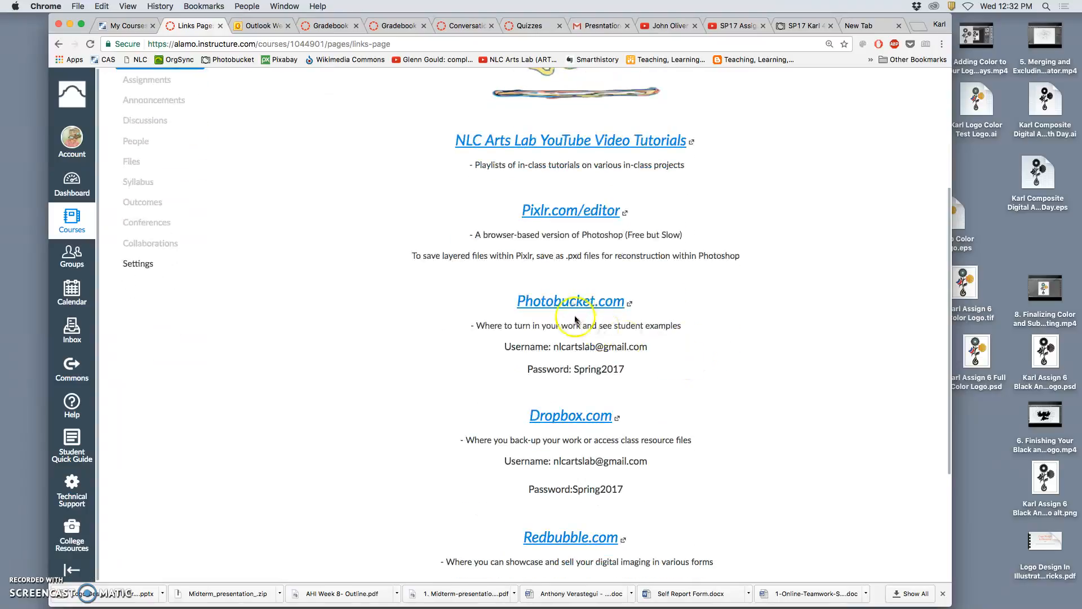
scroll(693, 352, "down", 4)
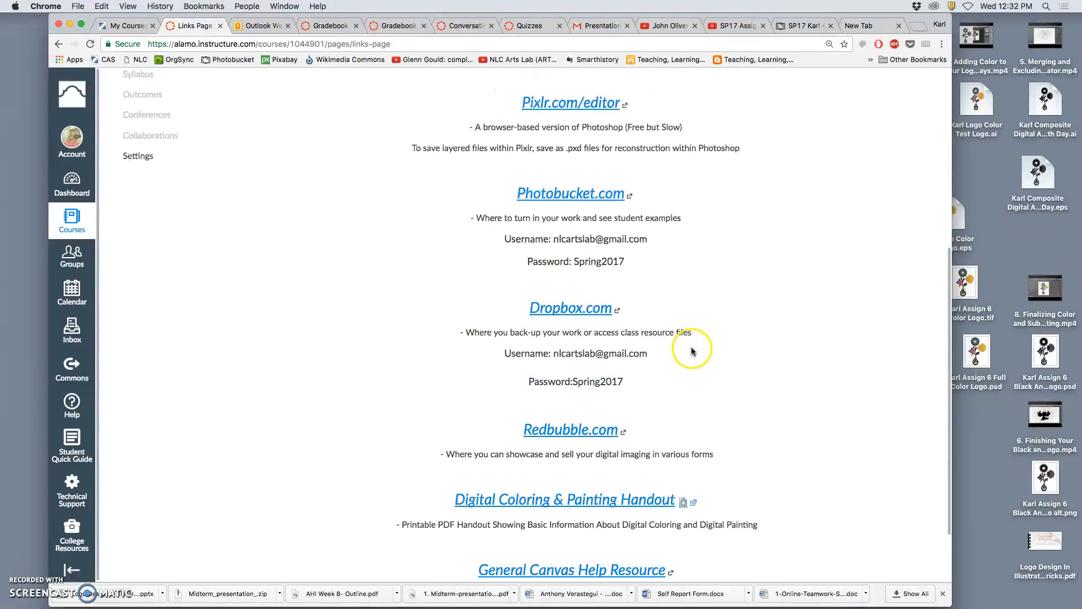
right_click(567, 313)
left_click(590, 317)
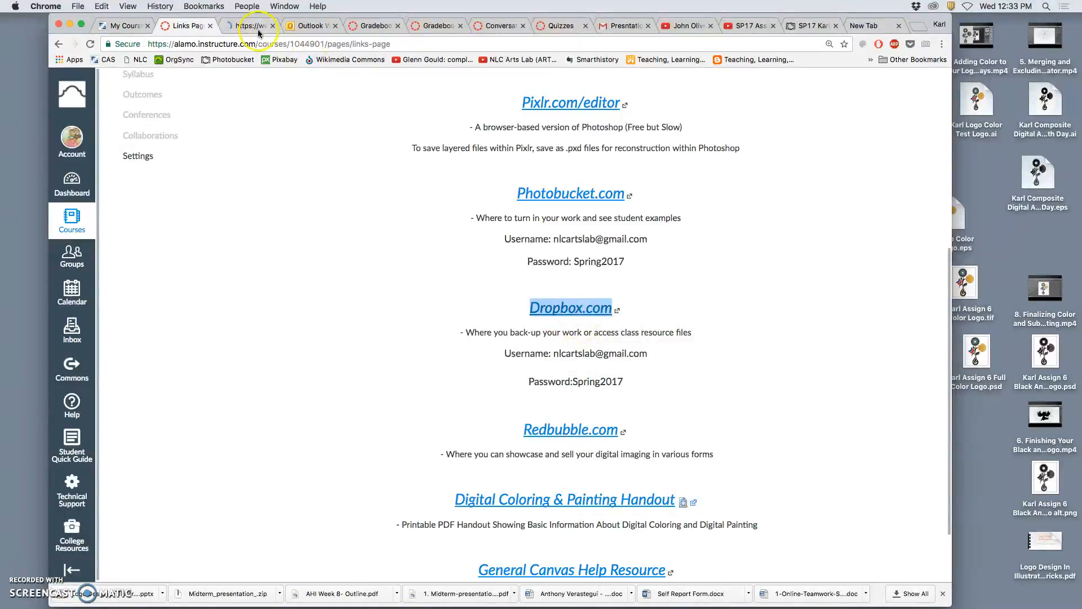
left_click(251, 27)
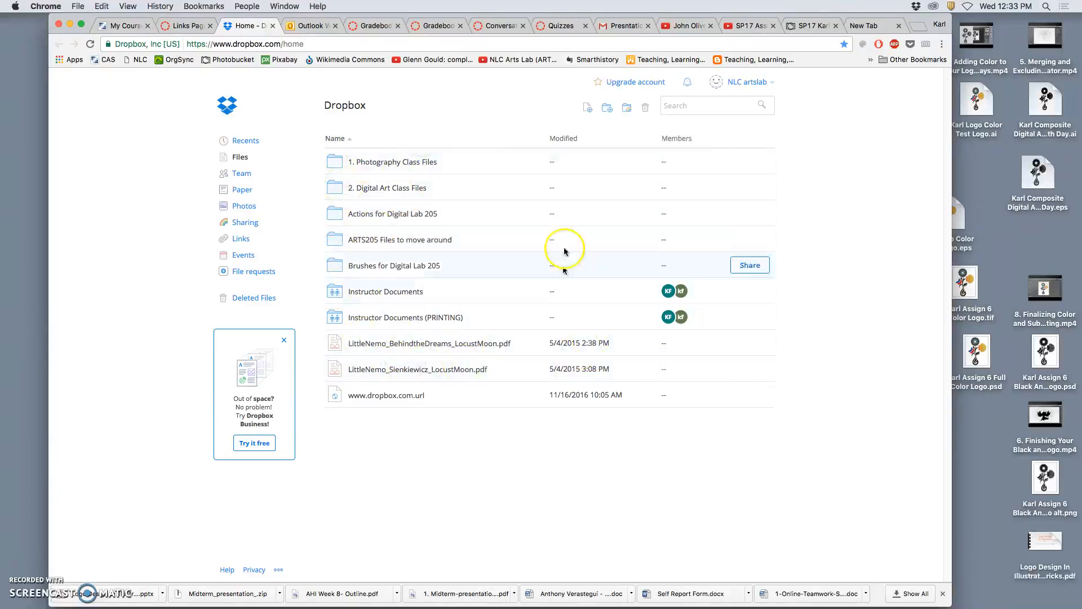
Open the 2. Digital Art Class Files folder, then the 1. FLattened .Tiff Files to Print folder.
left_click(388, 189)
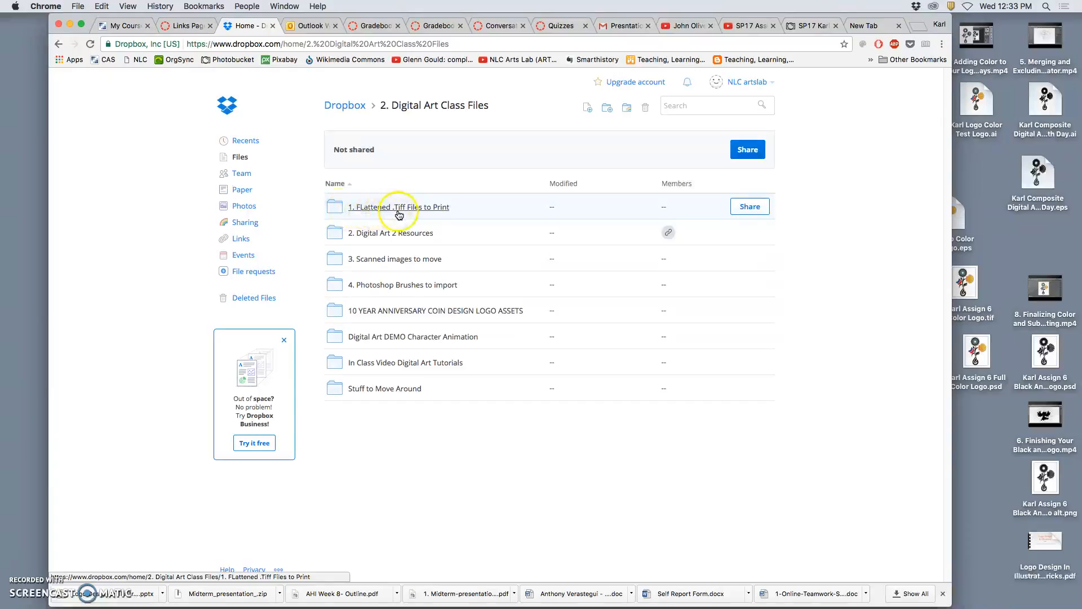
left_click(375, 206)
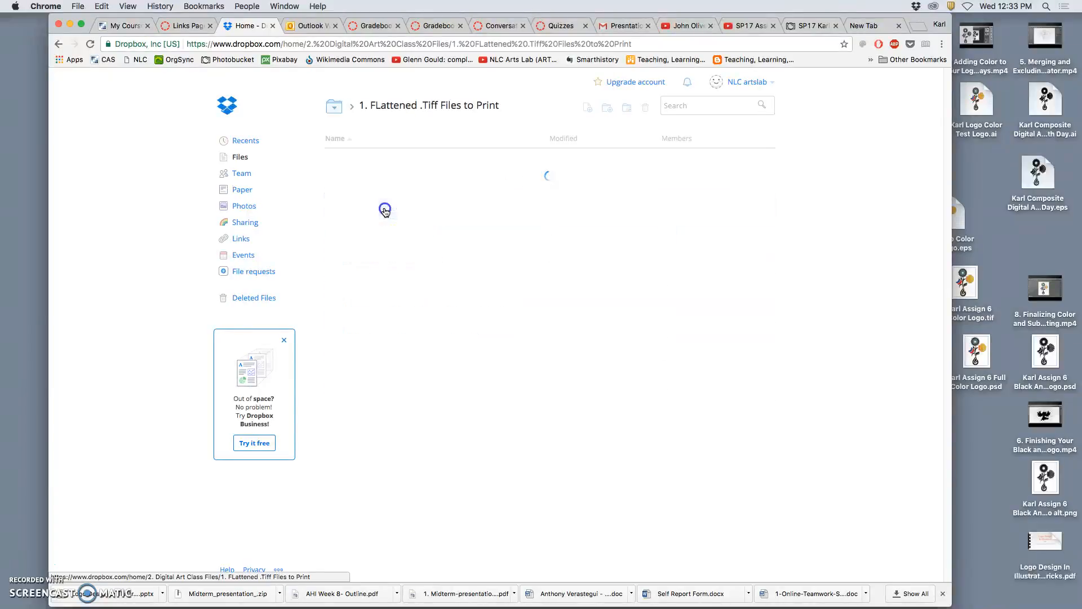
scroll(411, 490, "down", 2)
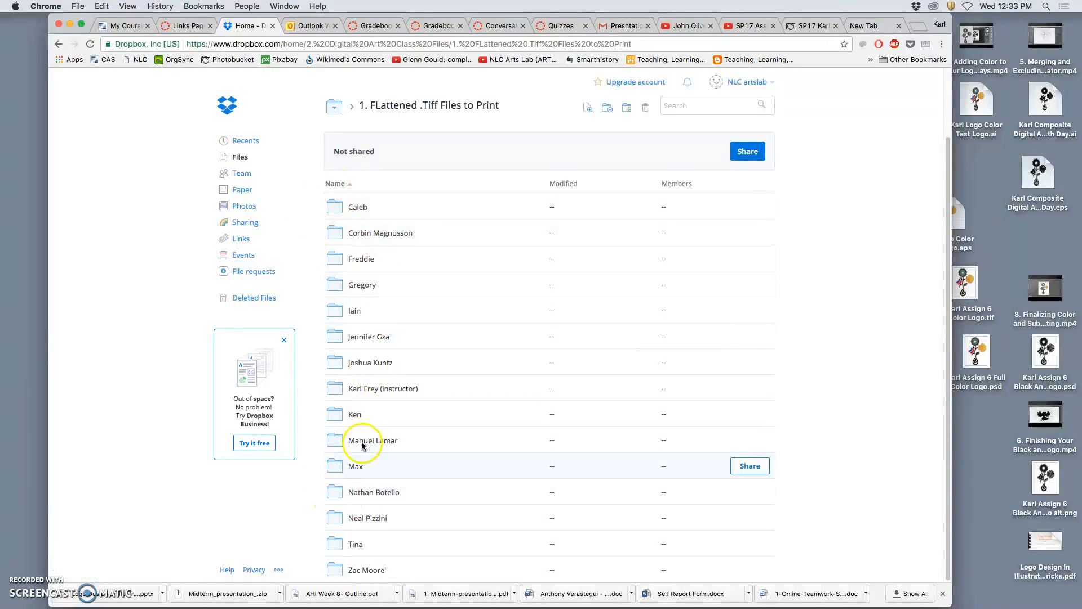
scroll(480, 256, "up", 2)
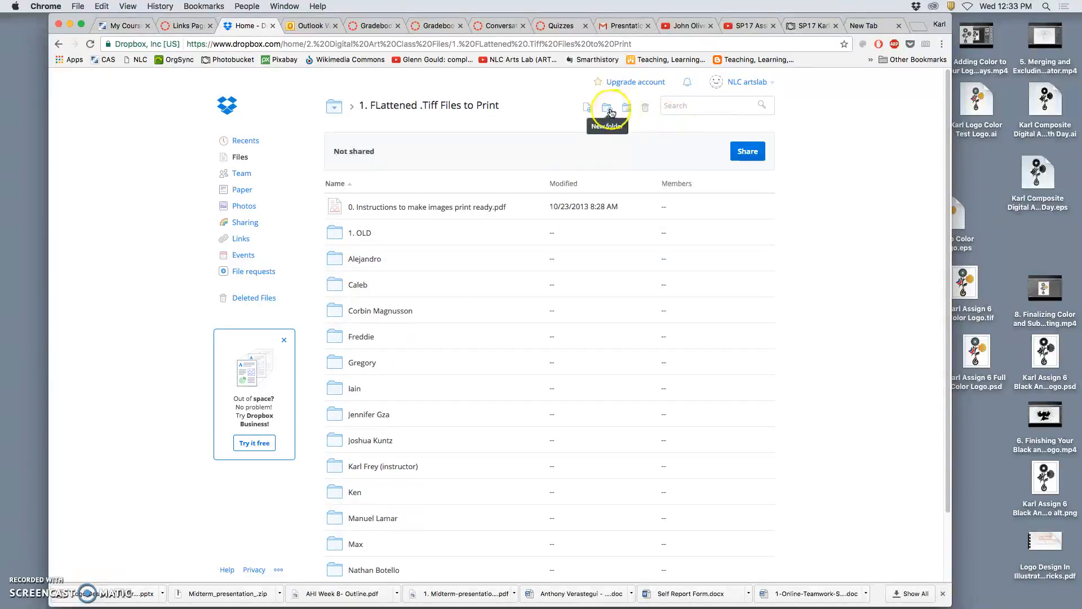
Create a new folder named SP17 followed by the instructor's name and (Instructor).
left_click(608, 112)
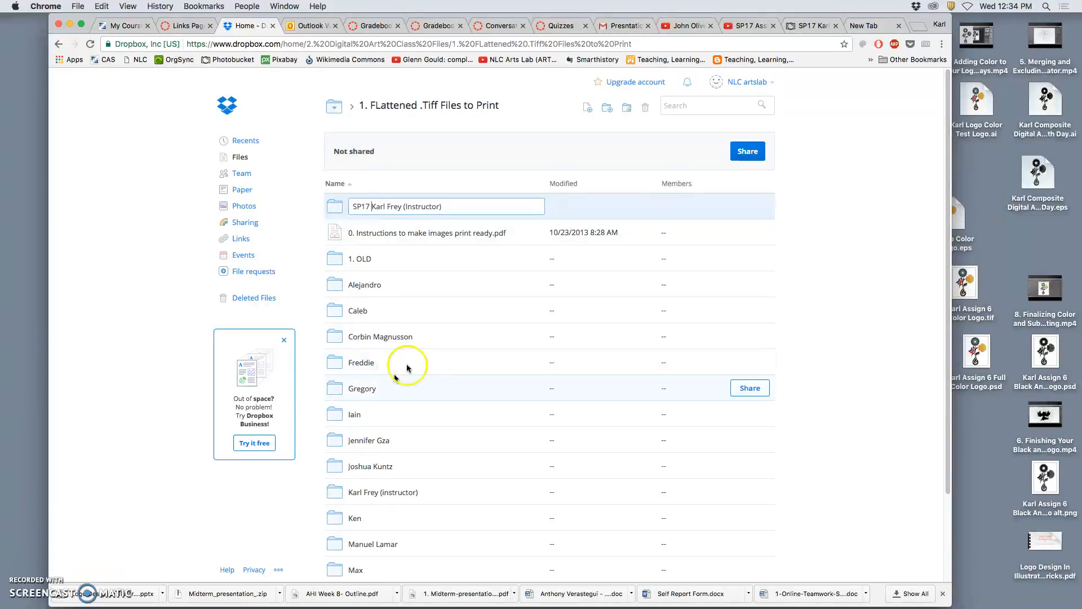
left_click(371, 206)
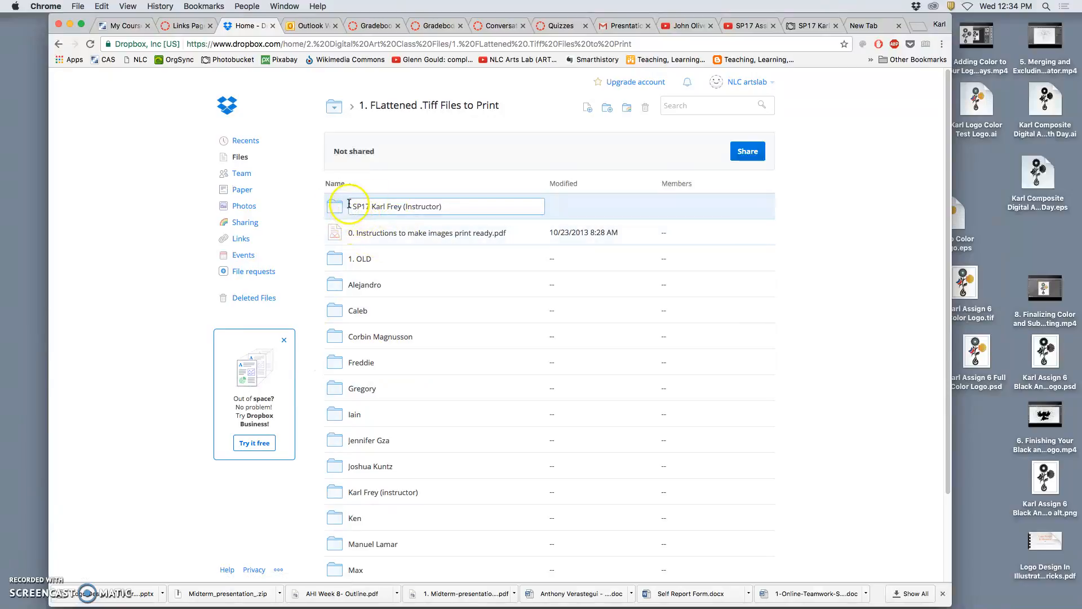
left_click(312, 204)
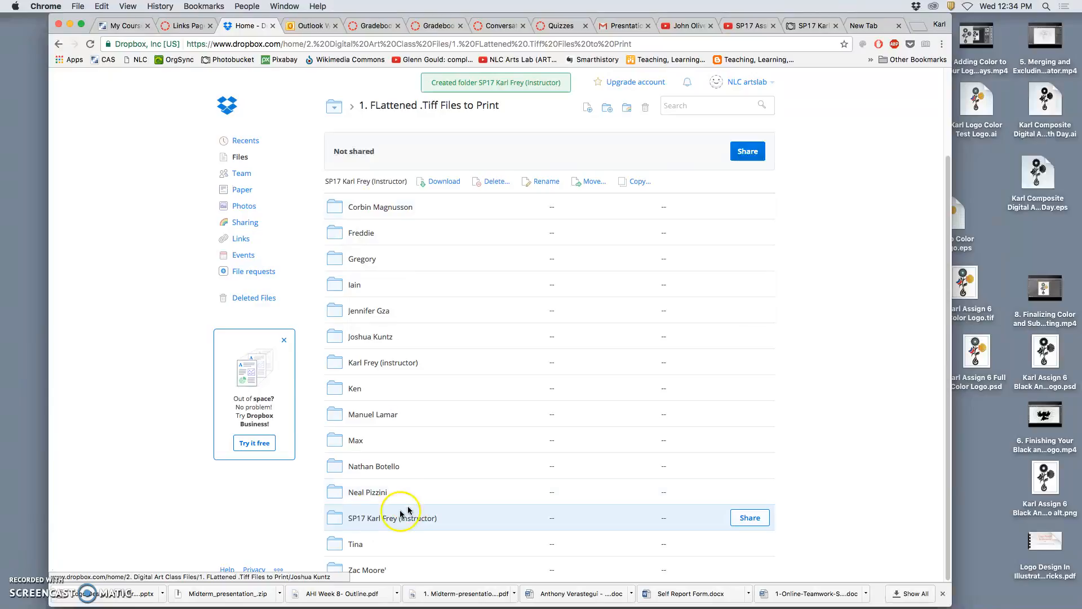
Open the new folder, then open the full color logo TIFF file from the desktop in Preview.
left_click(362, 520)
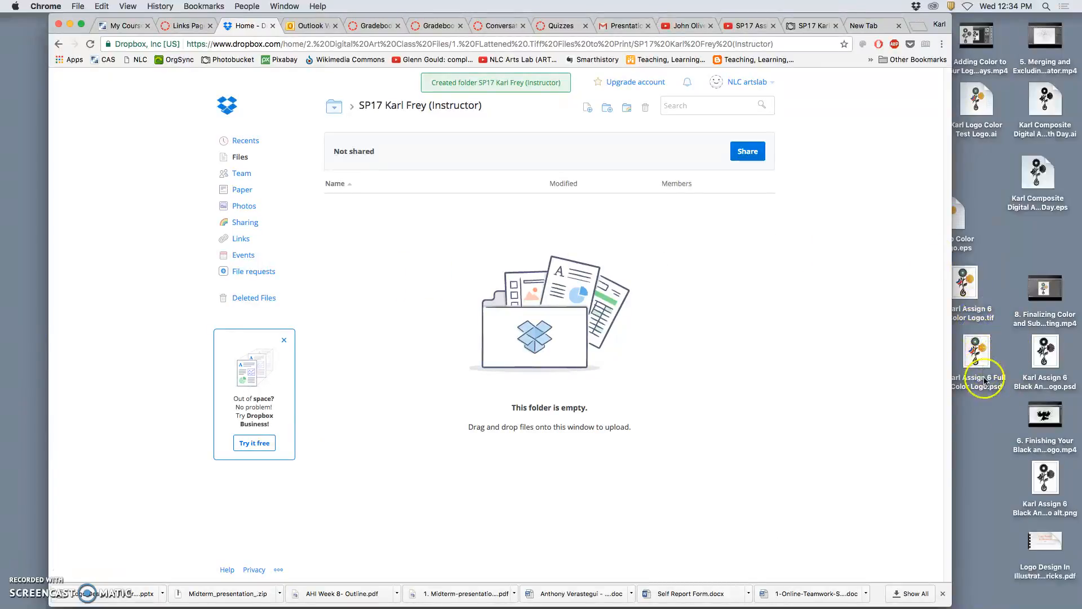
left_click_drag(873, 19, 822, 19)
left_click_drag(971, 285, 1009, 254)
left_click(1009, 246)
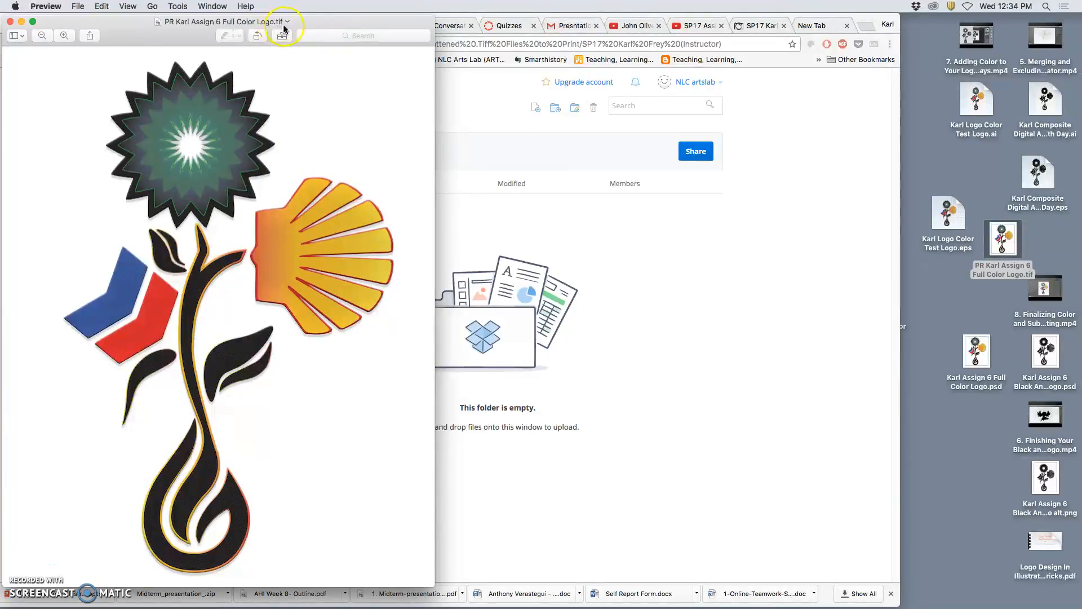
Resize the logo image with Adjust Size to 8 × 10 inches at 350 pixels/inch.
left_click_drag(329, 23, 658, 20)
scroll(553, 191, "up", 5)
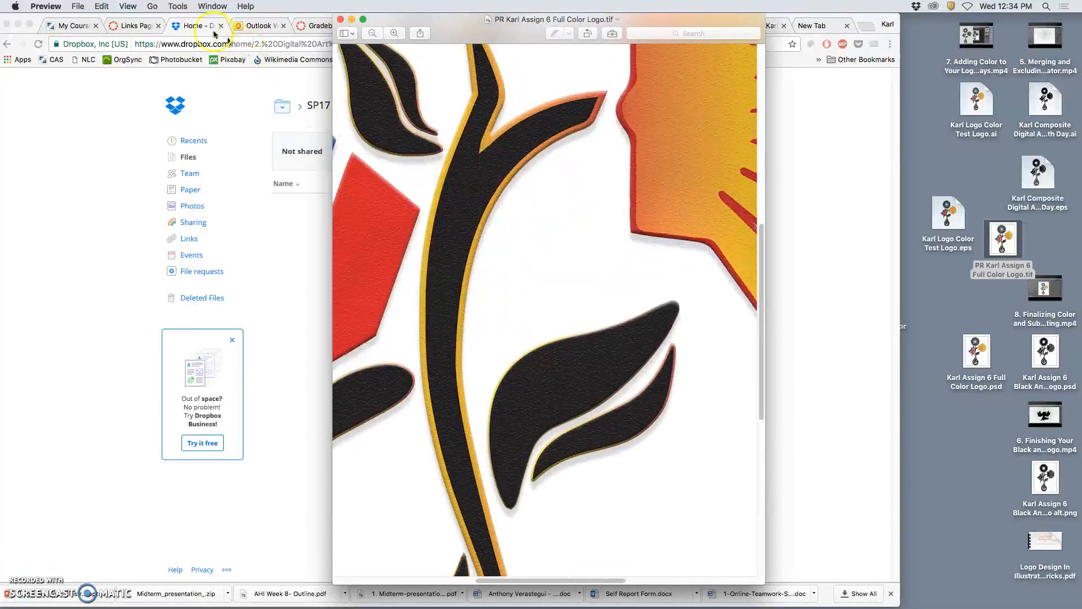
left_click(177, 6)
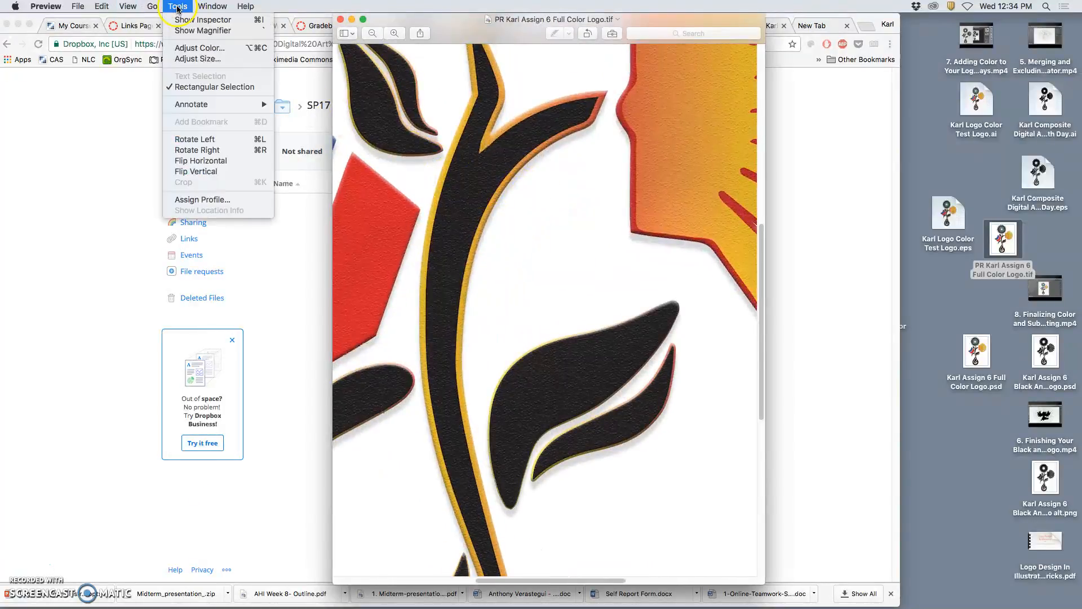
left_click(204, 60)
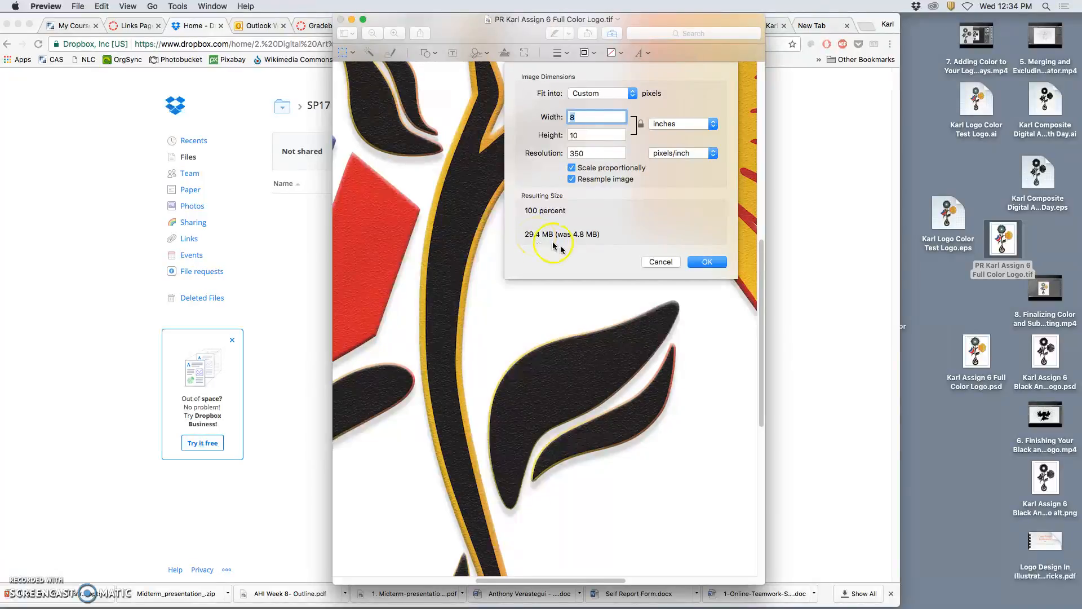
left_click(706, 262)
Open the file info of the full color logo PSD file on the desktop, then close it.
left_click(978, 350)
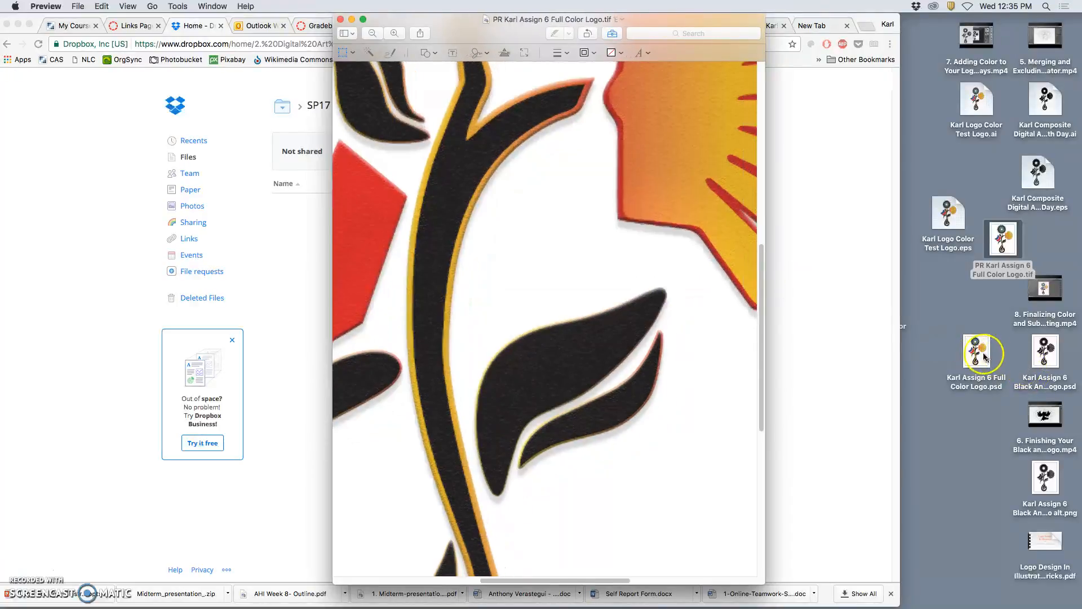
right_click(978, 349)
left_click(936, 414)
right_click(970, 368)
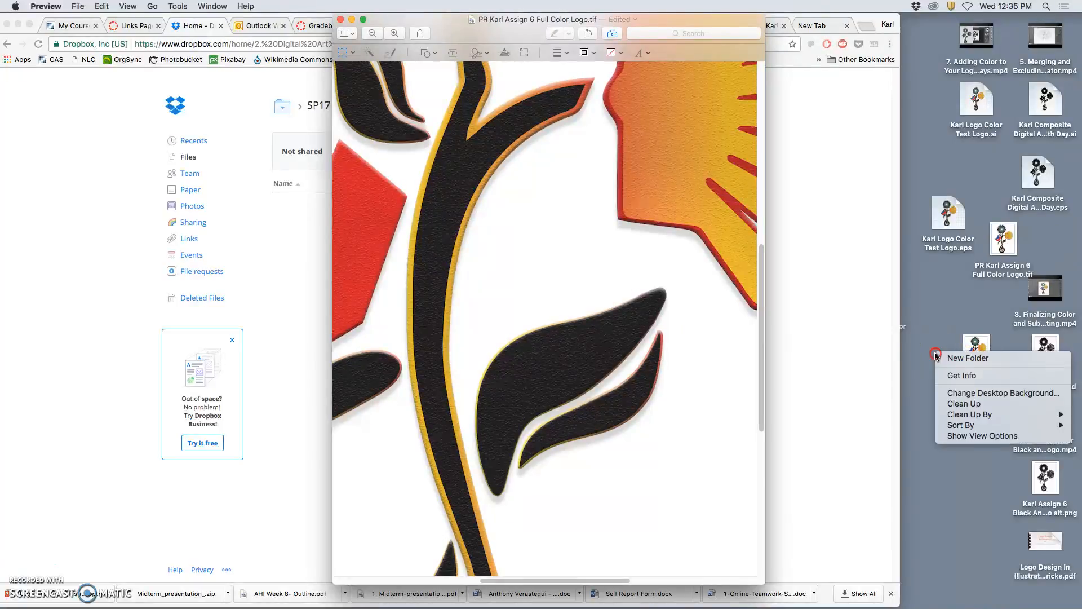
left_click(935, 331)
right_click(973, 357)
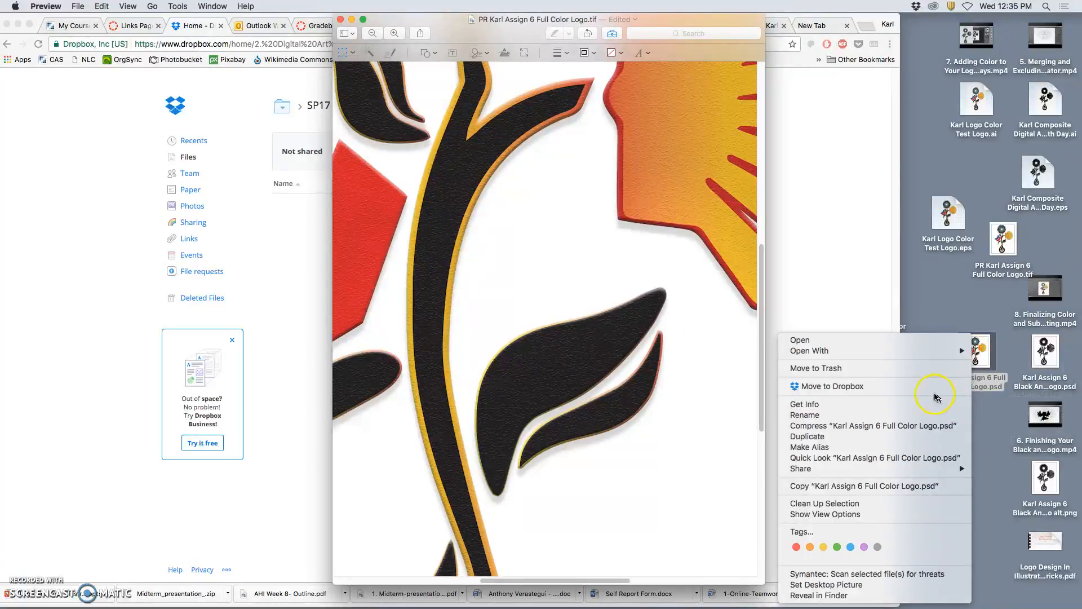
left_click(889, 401)
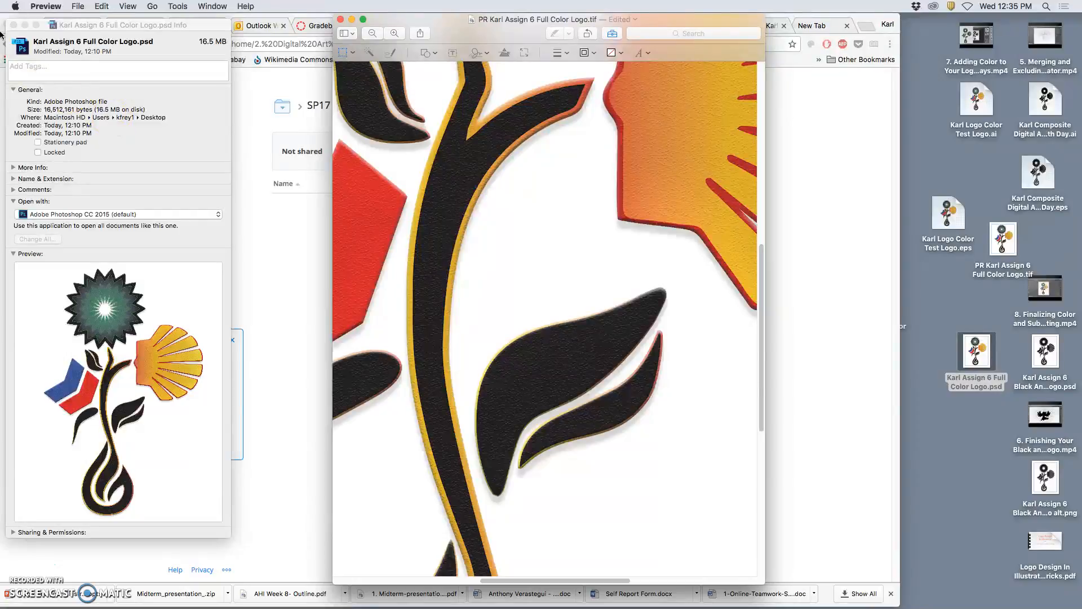
left_click(13, 24)
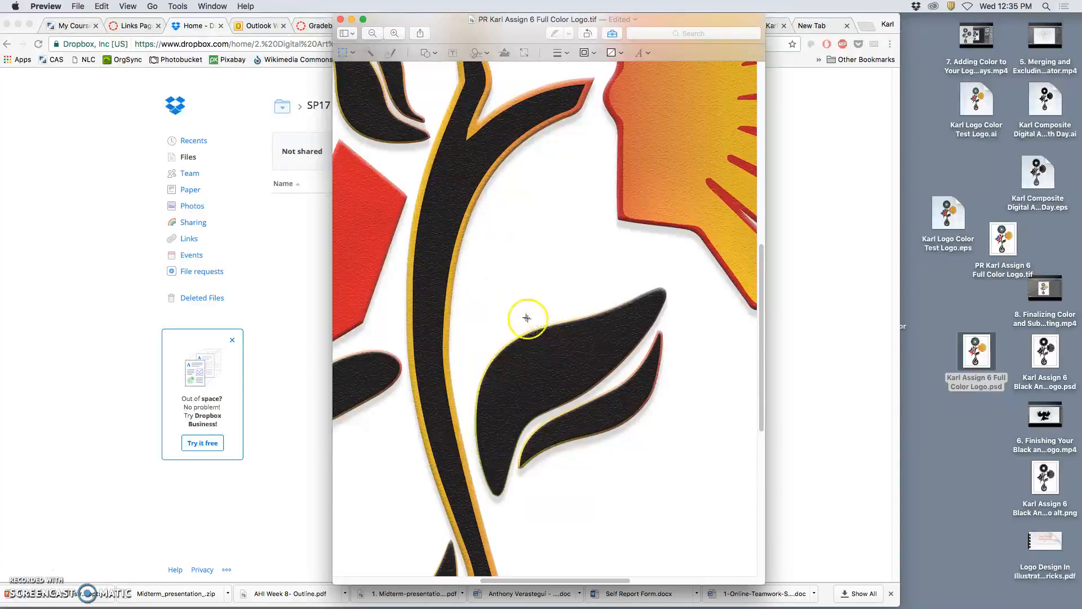
Examine the logo image in Preview by scrolling across its different parts.
left_click(1003, 243)
left_click(584, 259)
scroll(575, 252, "up", 1)
scroll(575, 252, "up", 10)
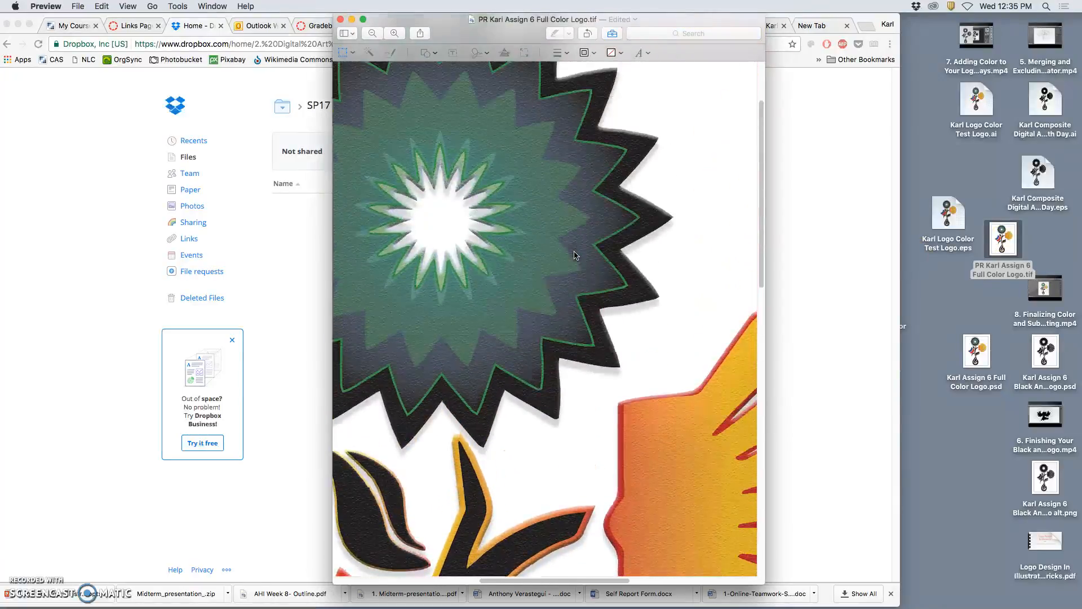
left_click(564, 249)
scroll(564, 250, "down", 15)
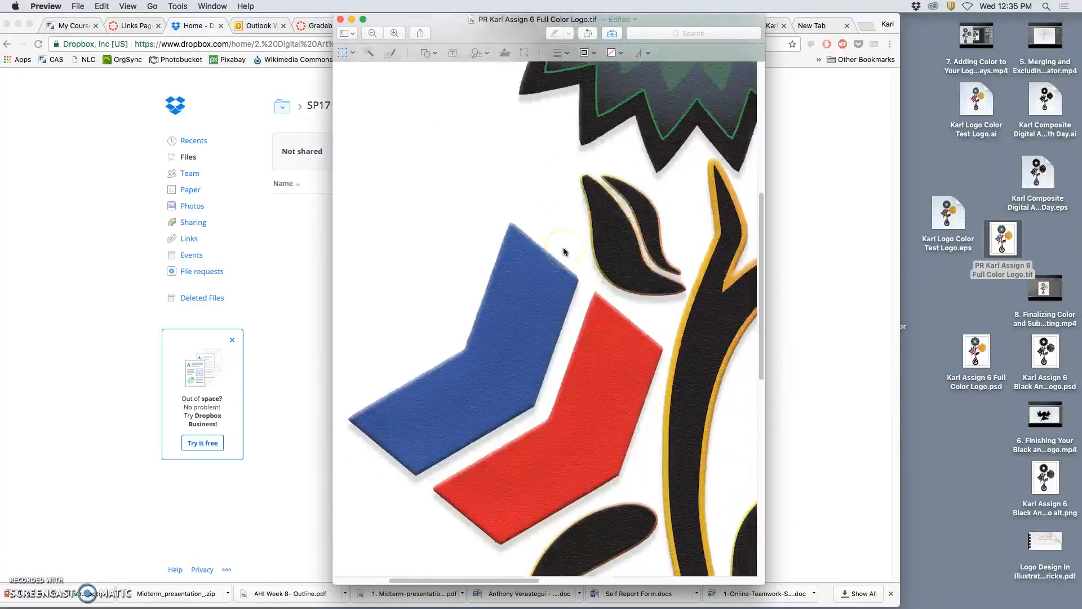
scroll(565, 249, "right", 10)
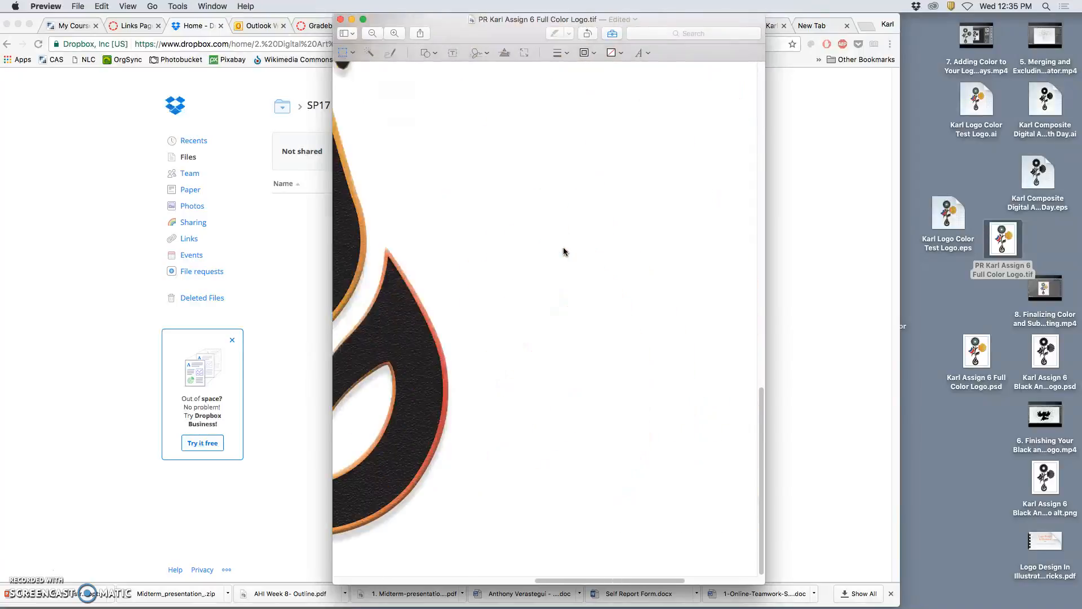
Close the logo preview and upload the full color logo TIFF from the desktop into the personal Dropbox folder.
scroll(652, 253, "left", 10)
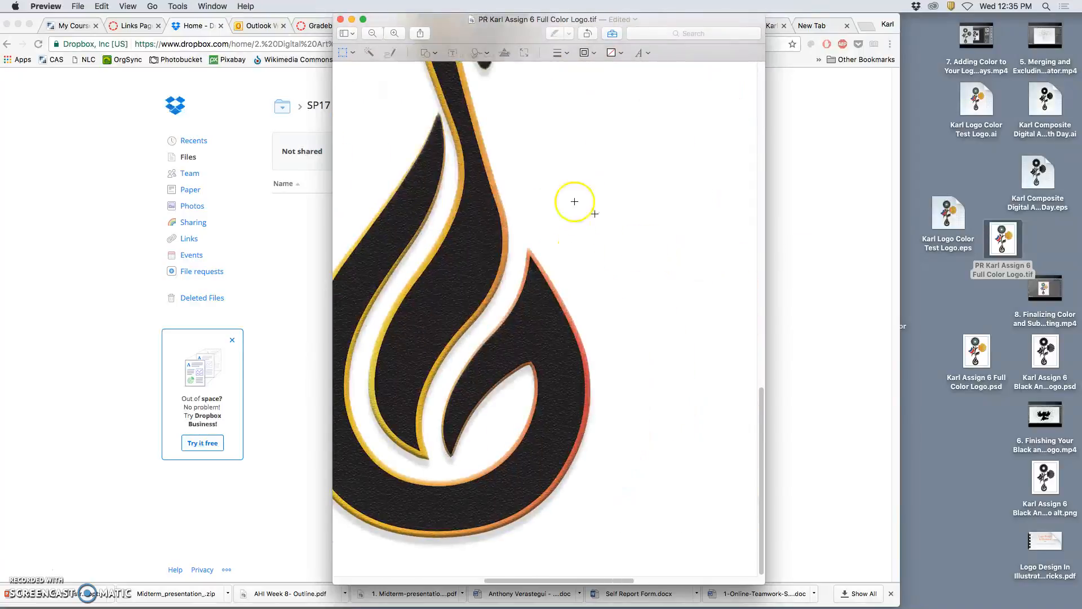
left_click(340, 20)
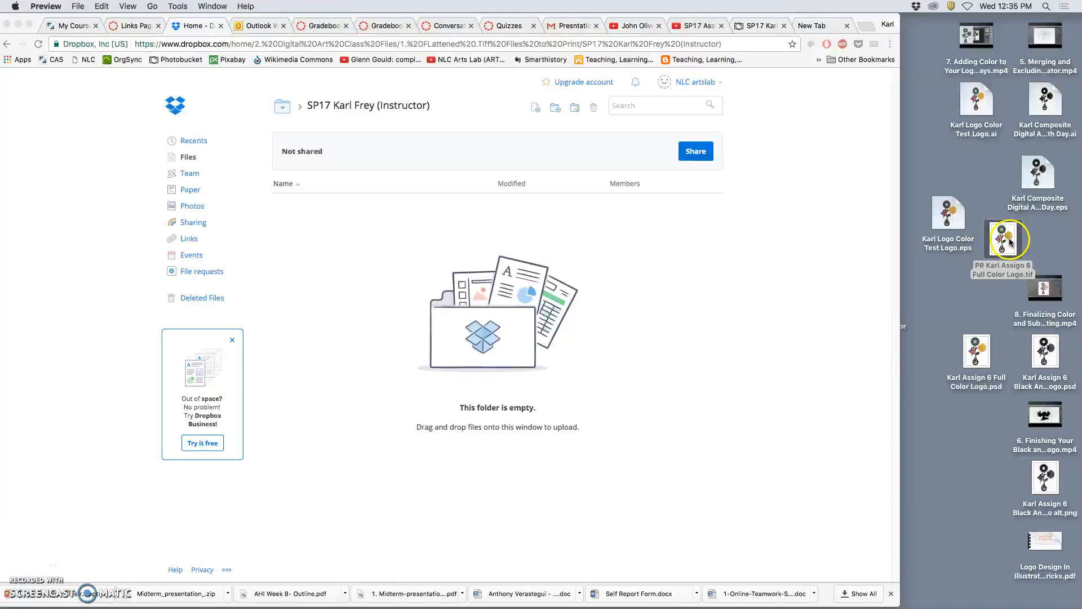
left_click_drag(1005, 243, 421, 243)
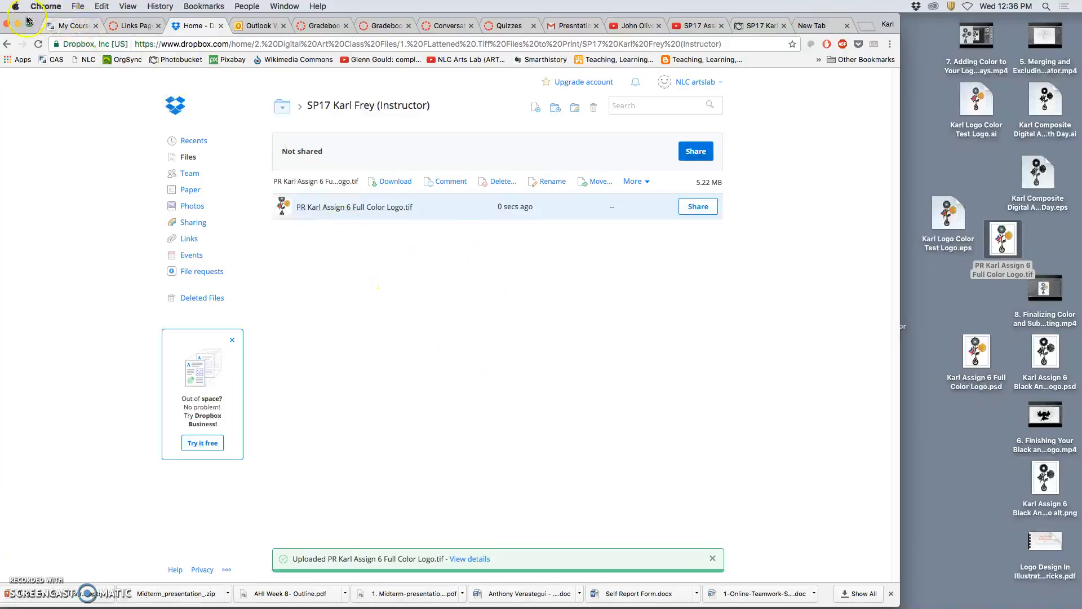
Open the Karl Assignment 1 Fantasy Landscape PSD from the Assignment #1 Fantasy Landscape course folder in Photoshop.
left_click_drag(45, 20, 85, 18)
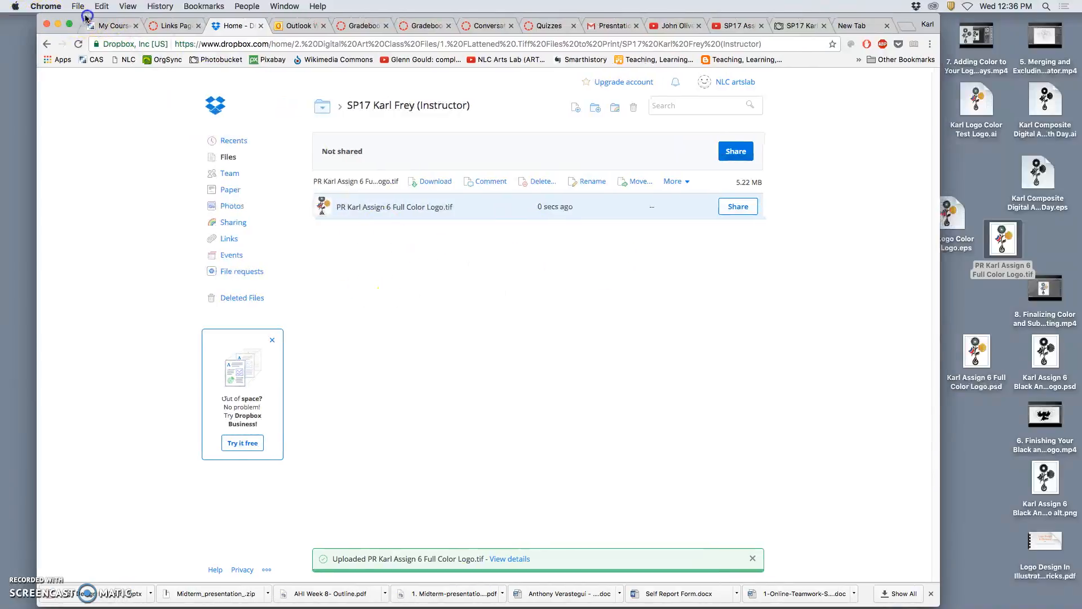
left_click(56, 23)
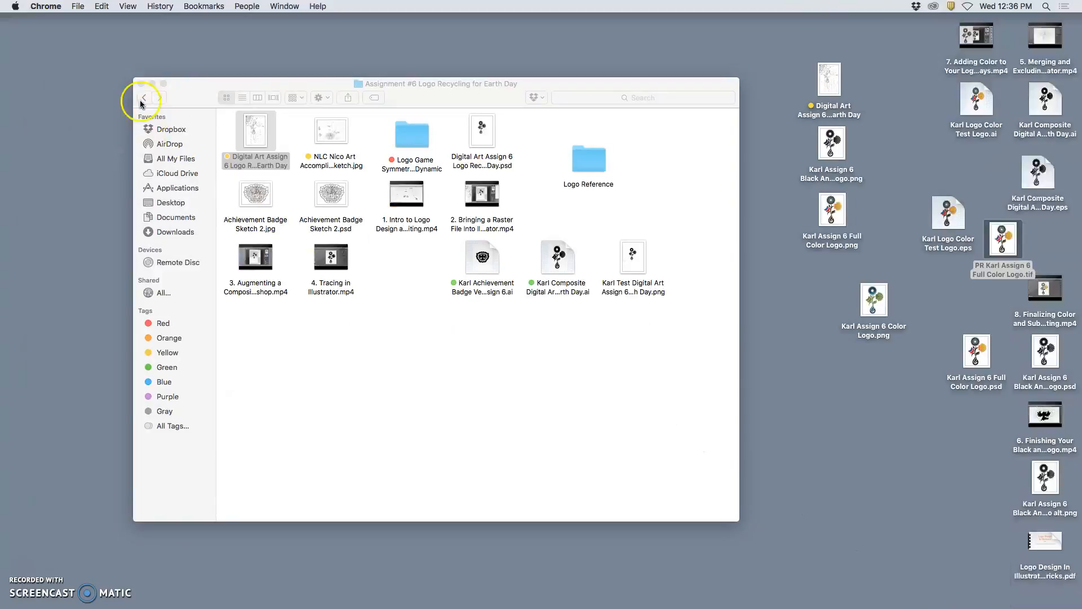
left_click(141, 98)
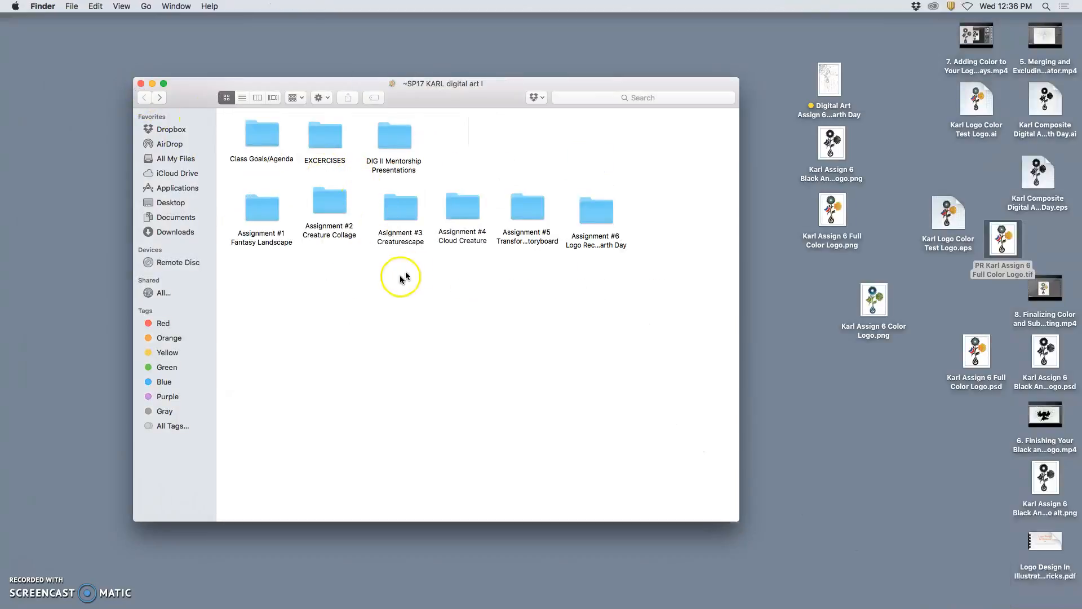
double_click(244, 210)
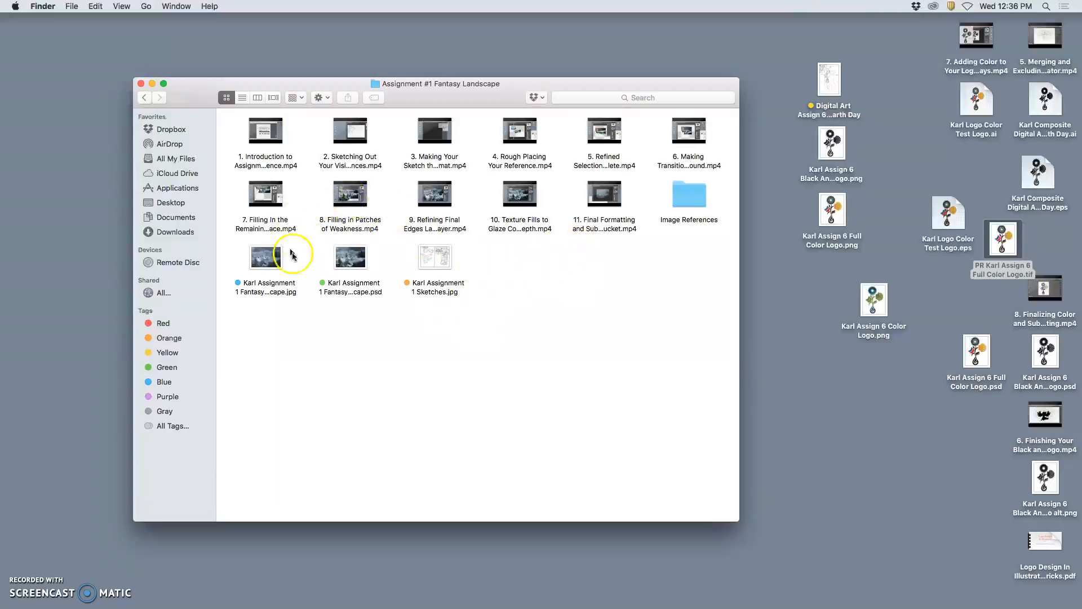
double_click(352, 259)
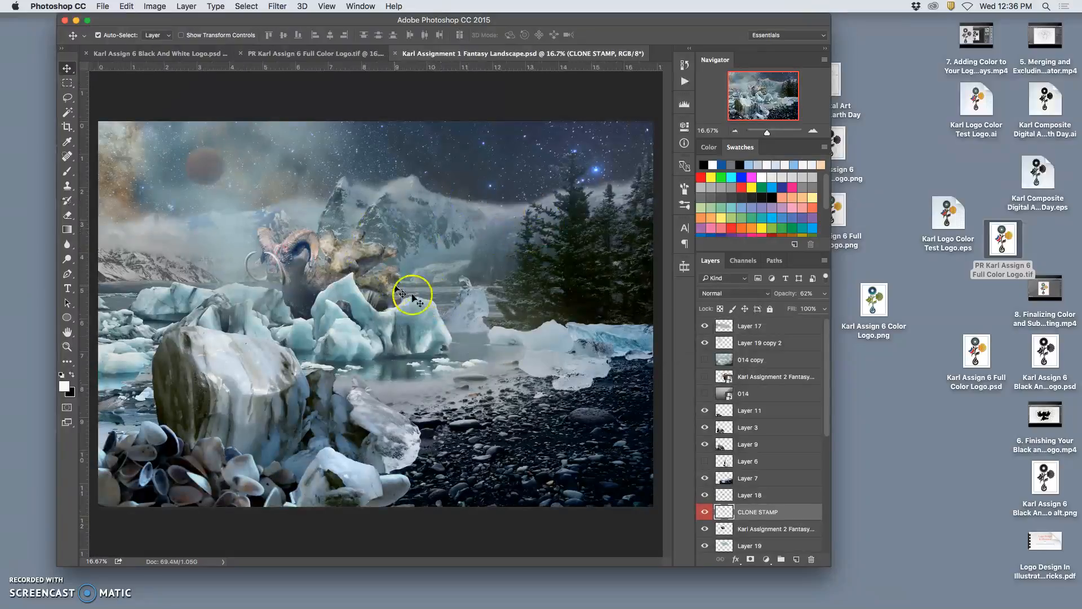
Set the image size to 14 inches wide with resampling turned off.
scroll(744, 491, "down", 3)
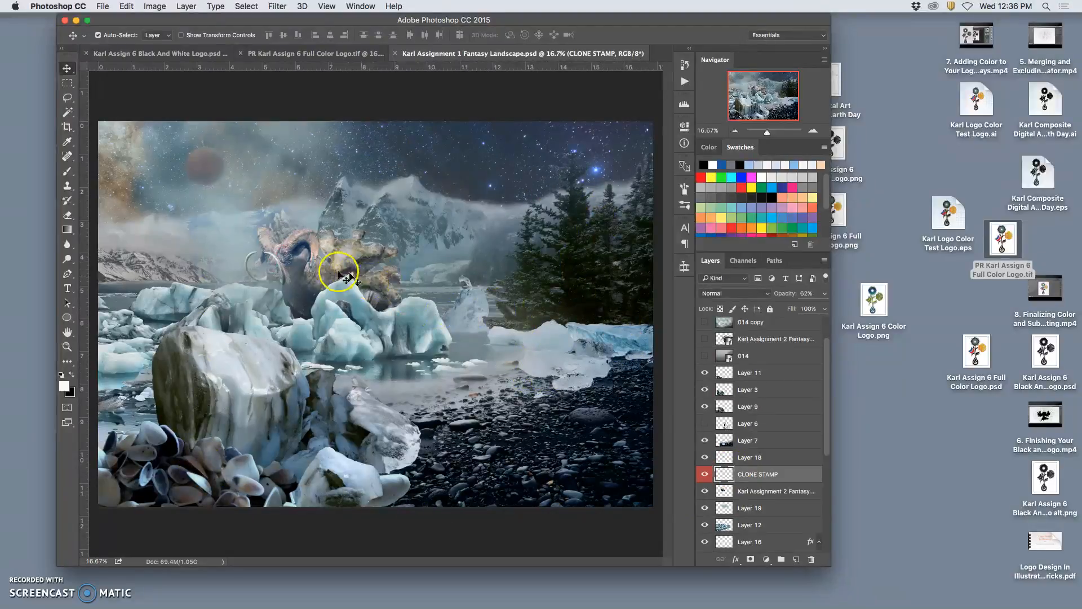
scroll(745, 406, "up", 3)
scroll(745, 406, "down", 10)
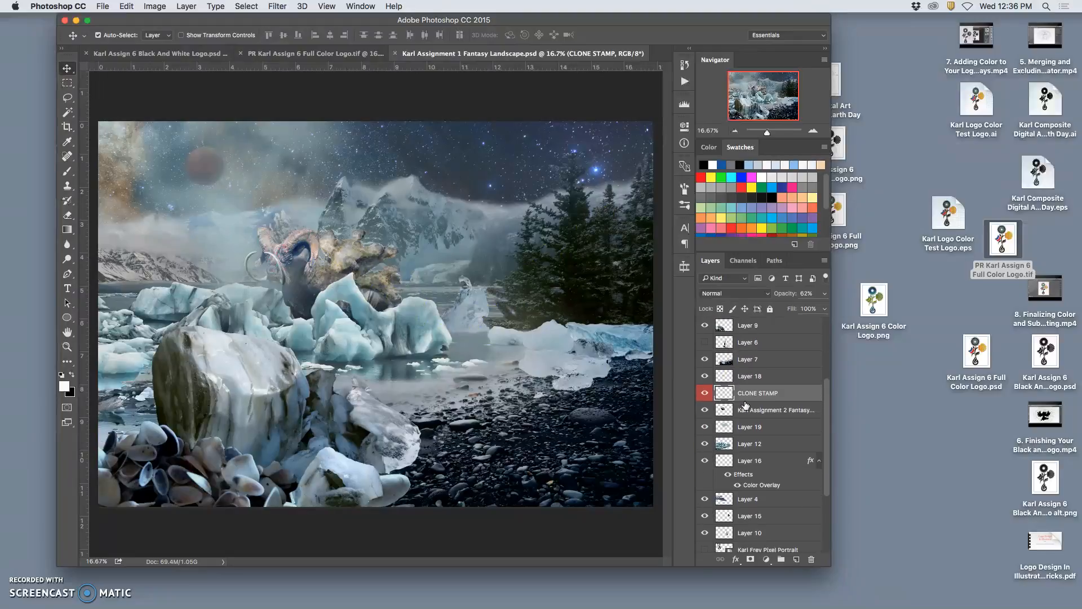
scroll(745, 405, "up", 10)
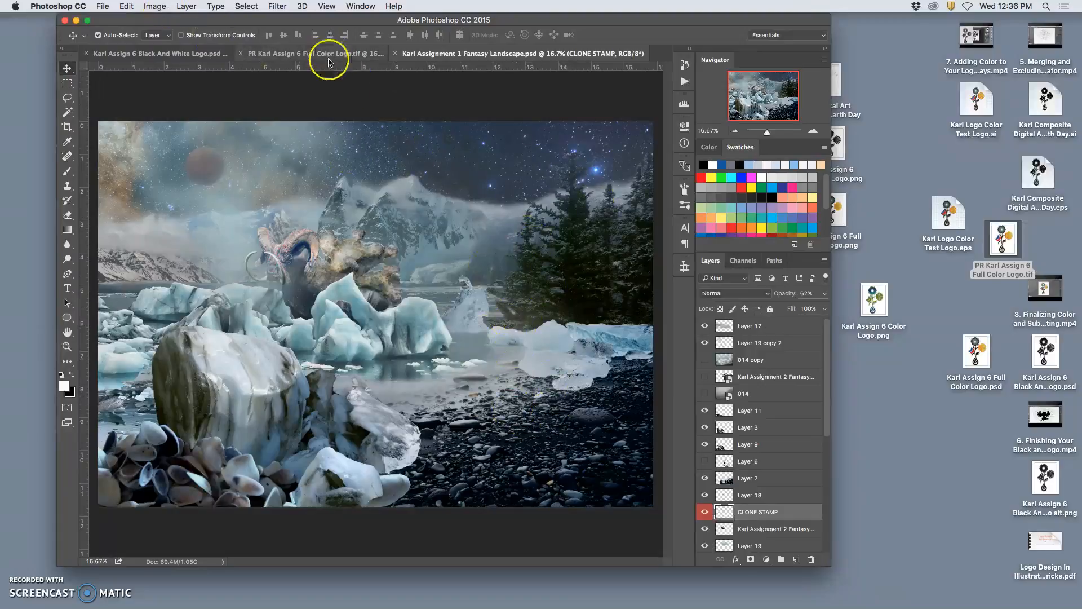
left_click(161, 6)
left_click(180, 97)
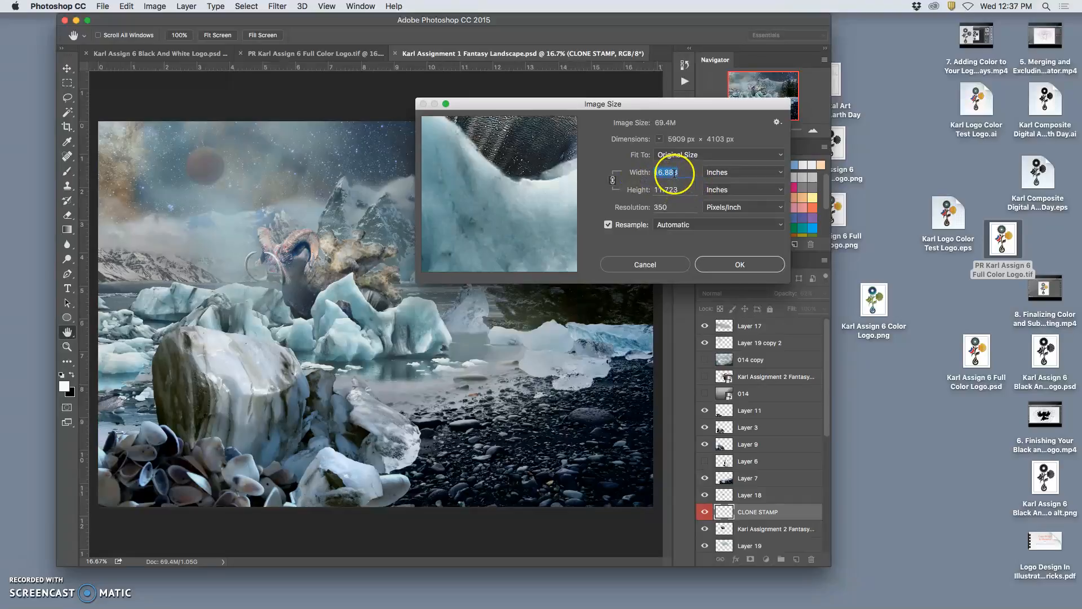
left_click(608, 225)
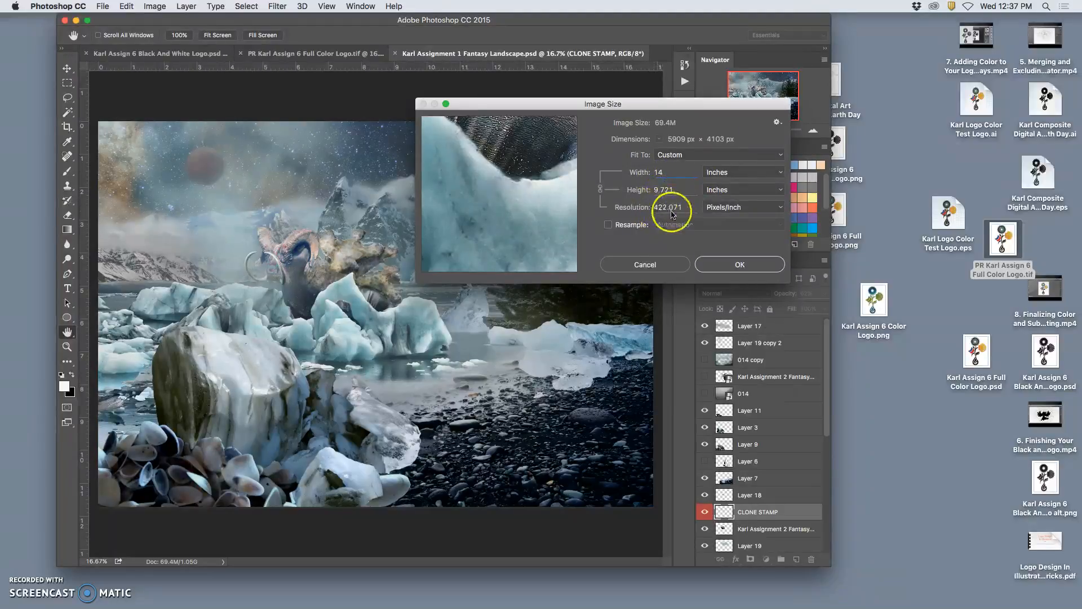
left_click(664, 173)
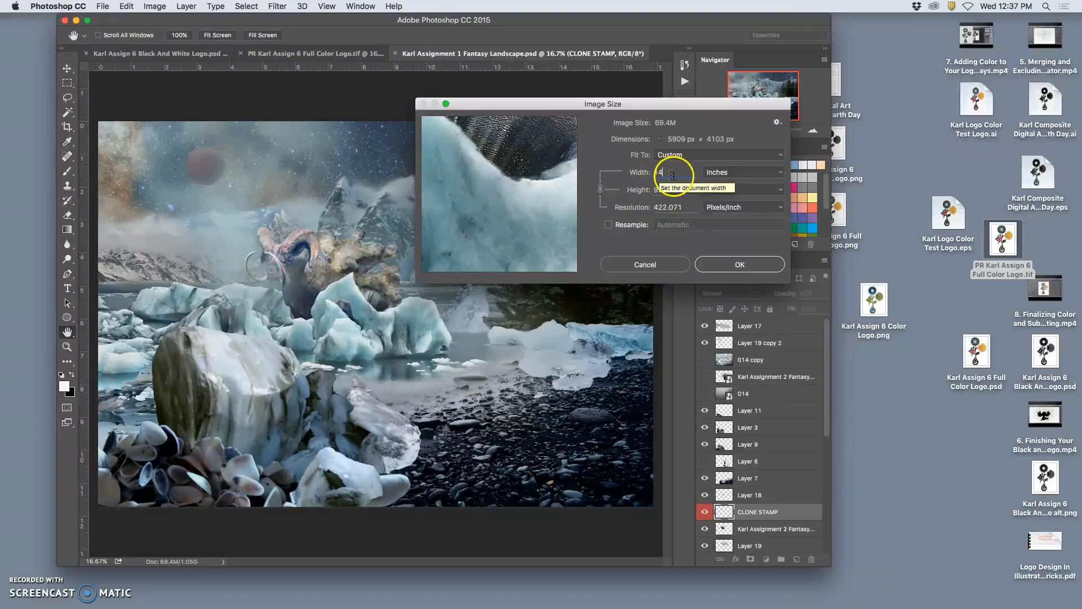
left_click(716, 262)
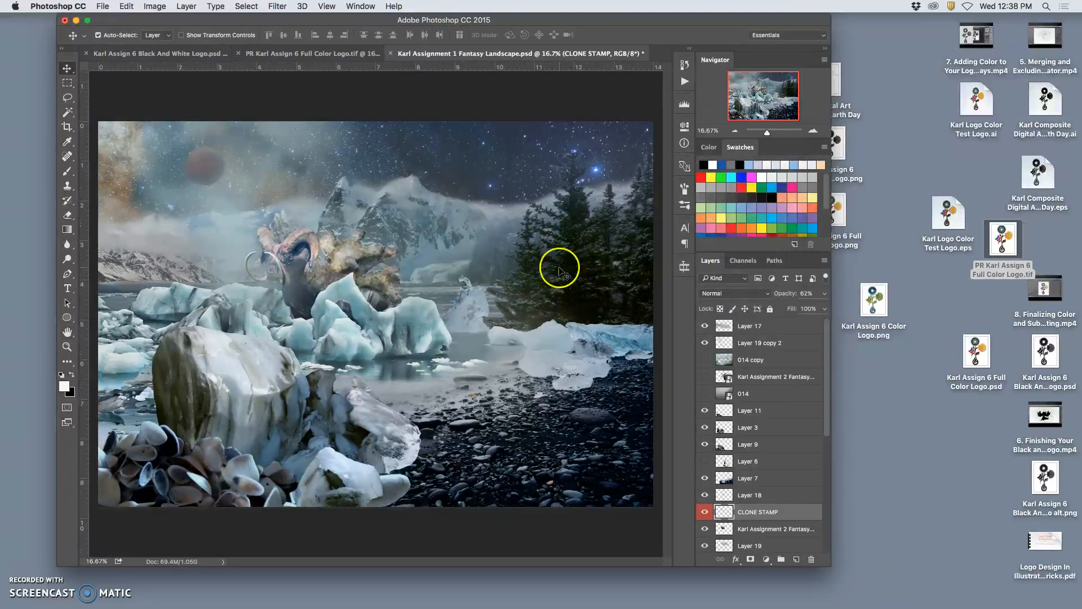
Enlarge the canvas to 14 × 11 inches.
key("super+minus")
key("super+minus")
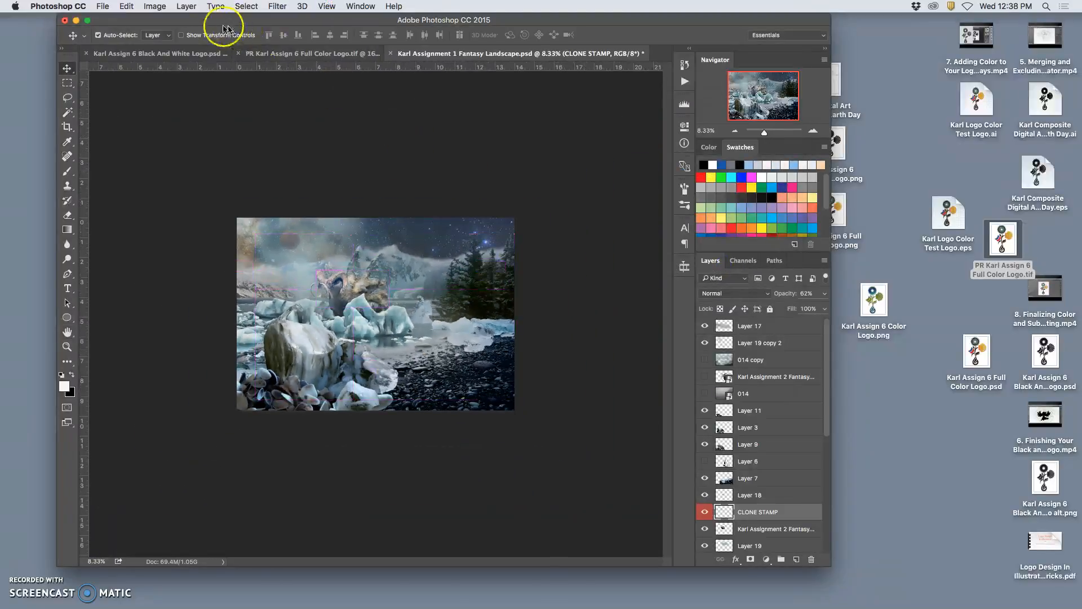
left_click(154, 5)
left_click(172, 102)
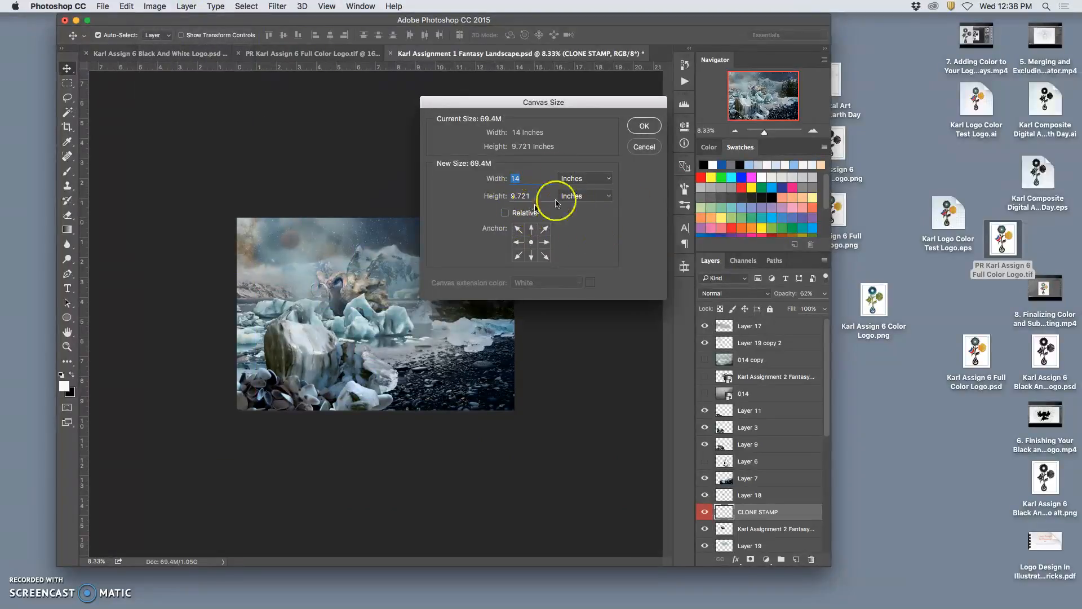
left_click(490, 194)
type("11")
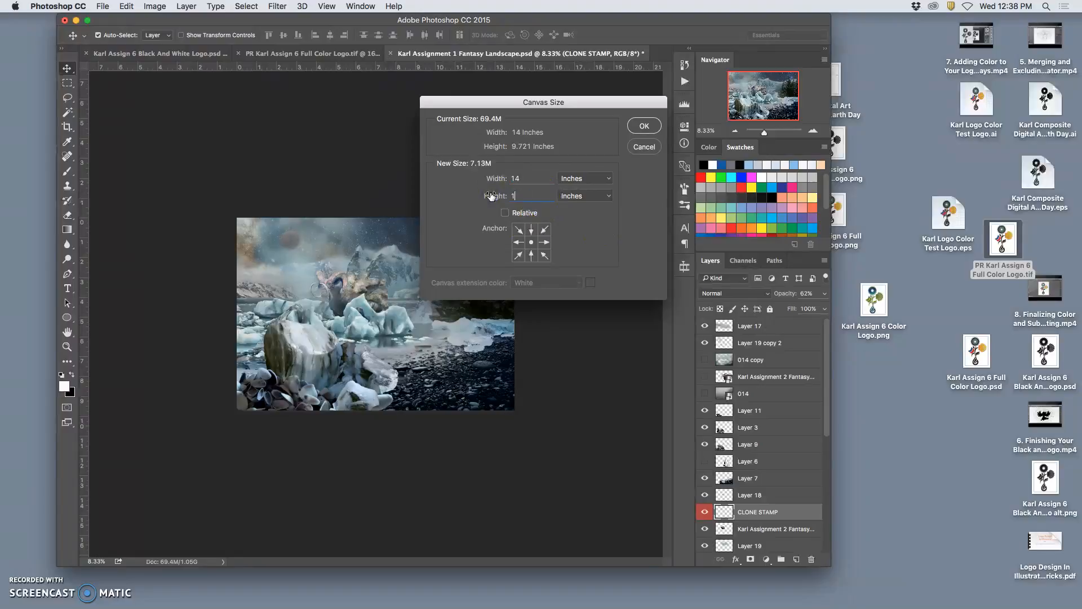
left_click(645, 126)
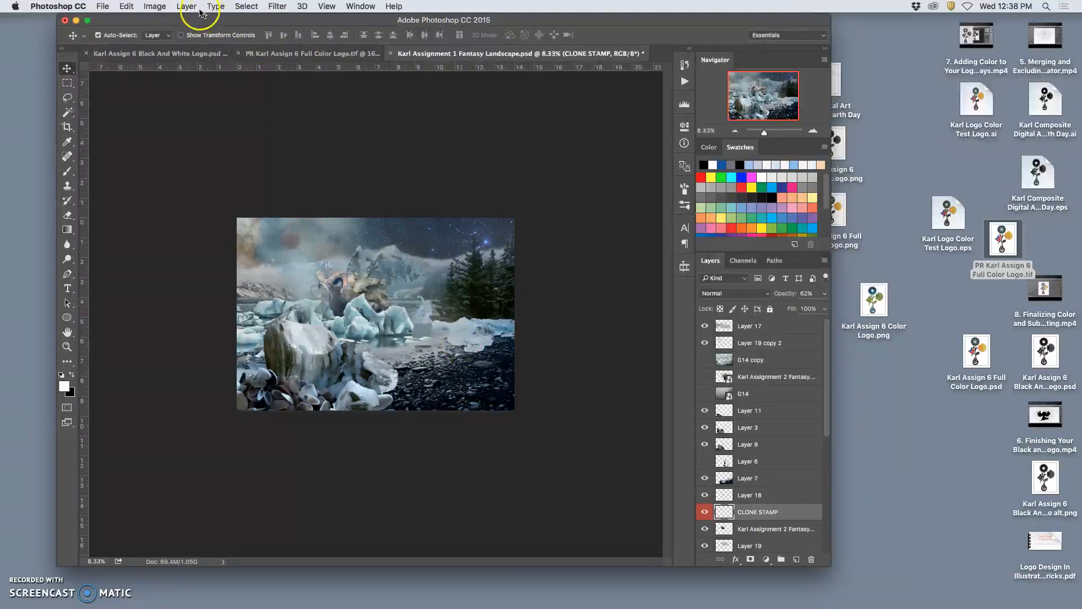
Reduce the image size to 13 inches wide without resampling.
left_click(155, 5)
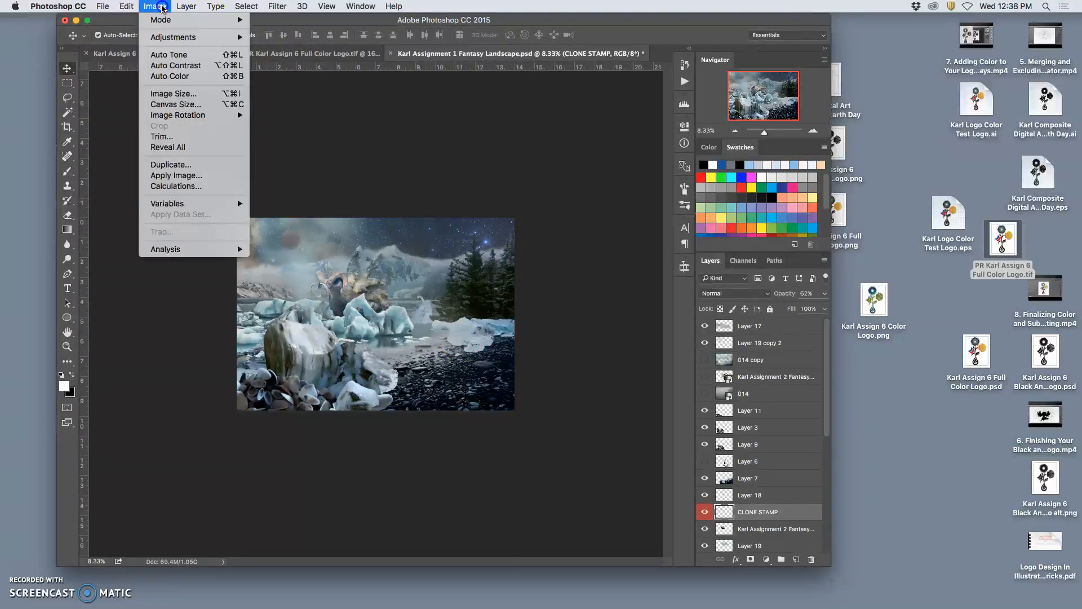
left_click(169, 99)
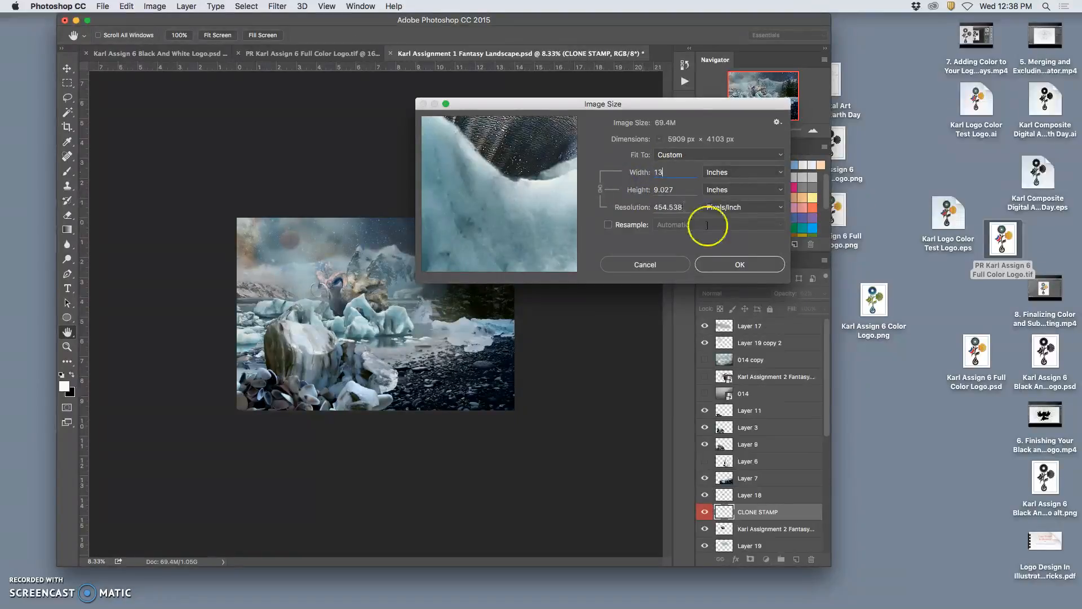
left_click(741, 266)
Enlarge the canvas around the image to 14 inches wide, also increasing its height.
left_click(155, 6)
left_click(170, 104)
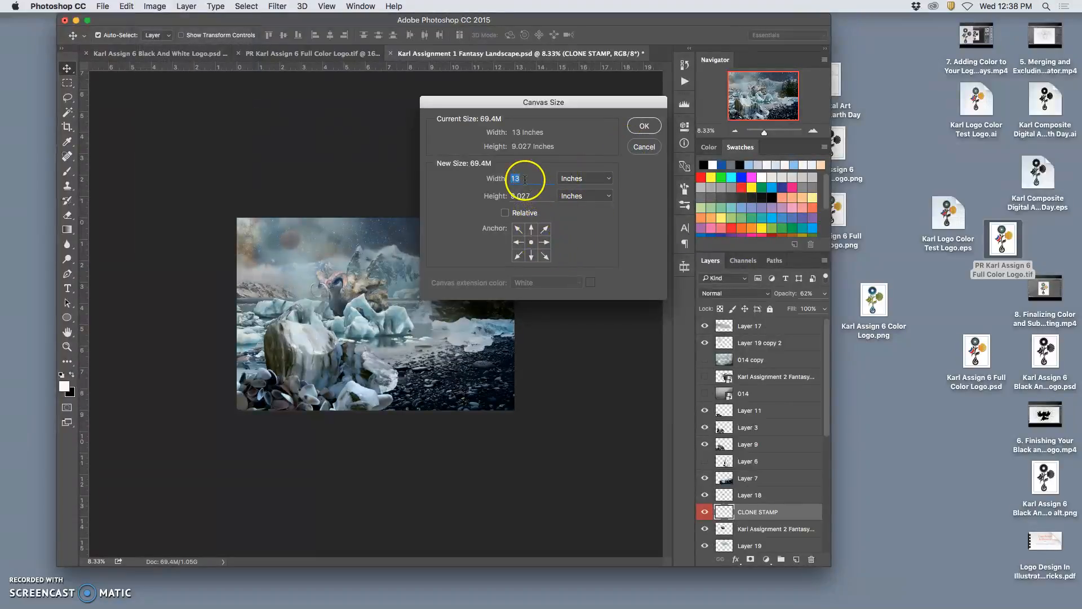
type("14")
double_click(512, 195)
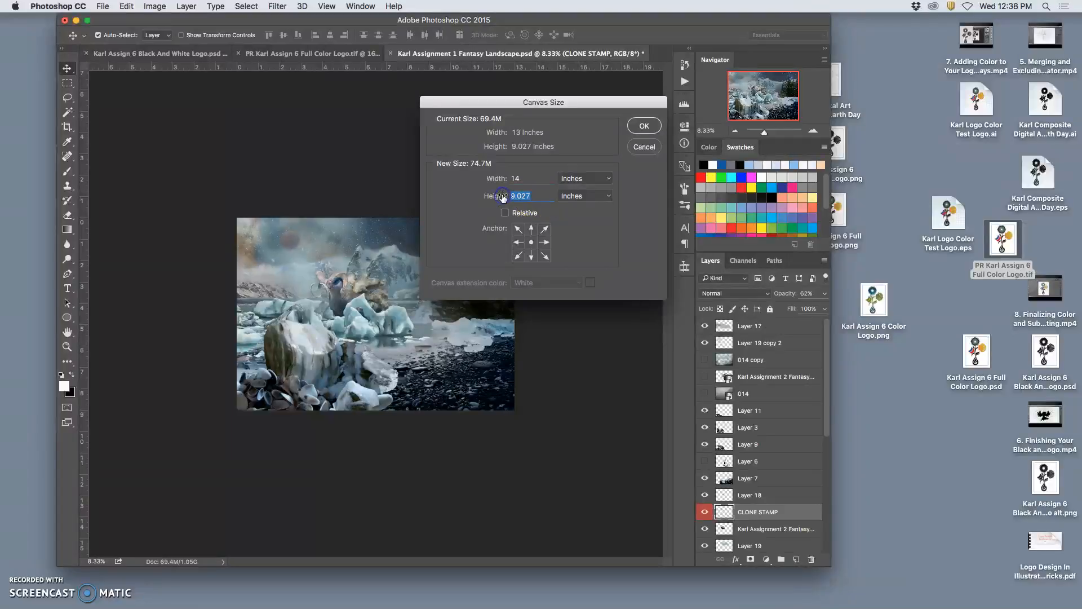
left_click(644, 126)
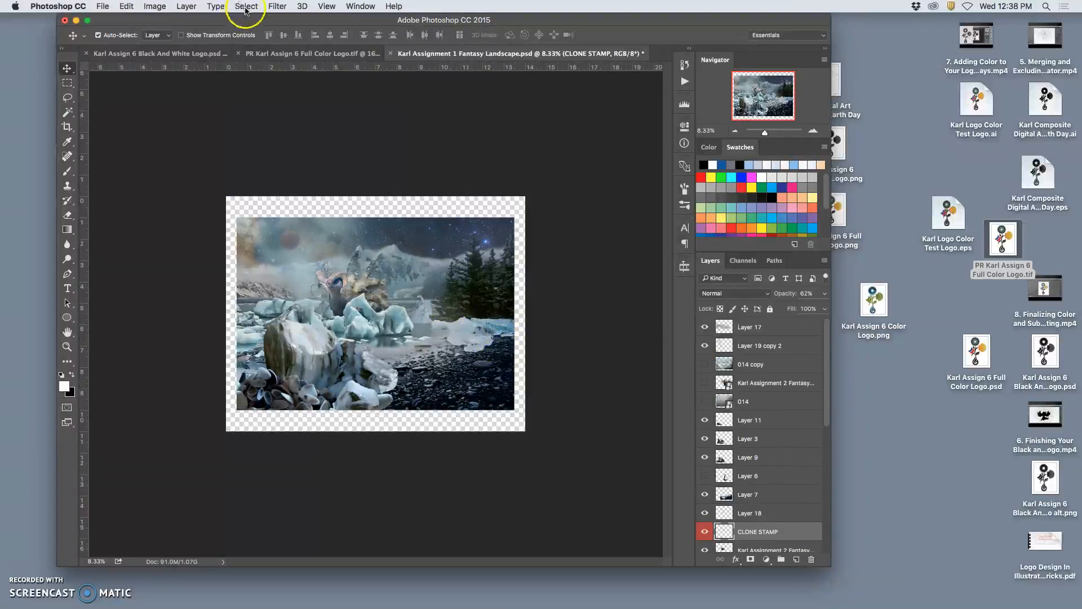
Flatten the image into a single background layer.
left_click(186, 6)
left_click(207, 433)
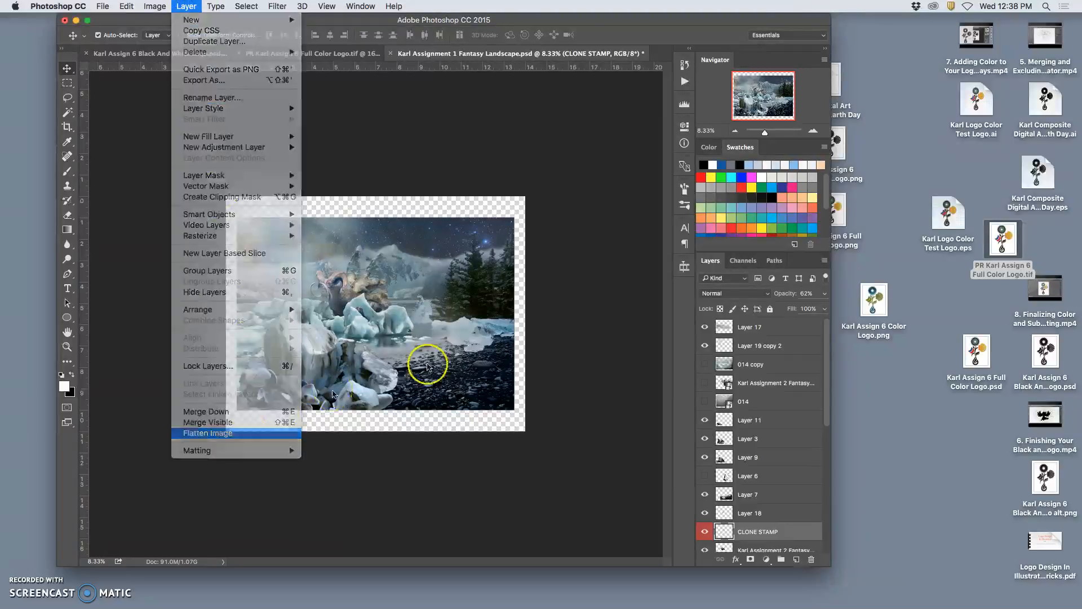
left_click(622, 211)
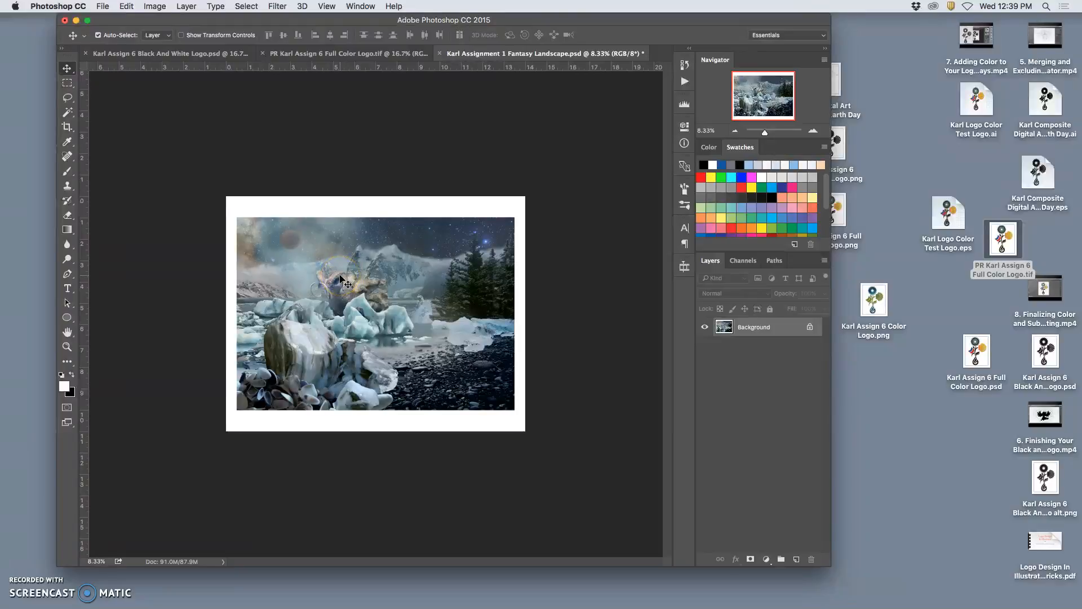
Save the flattened landscape as a TIFF on the desktop, adding the prefix PR to its file name.
key("super+equal")
key("super+equal")
key("super+equal")
key("super+equal")
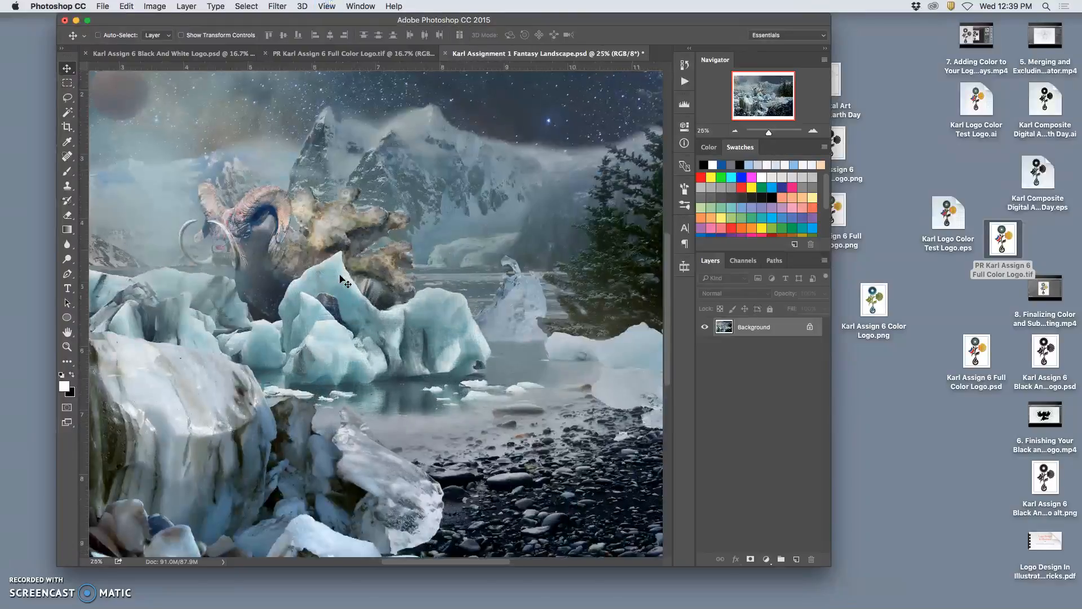
left_click(104, 6)
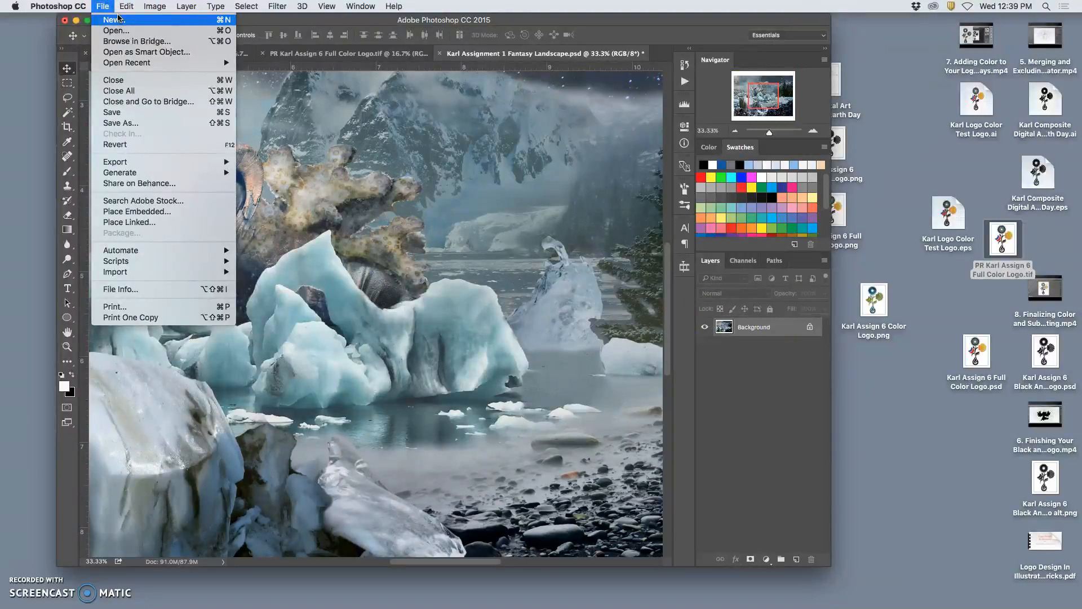
left_click(121, 131)
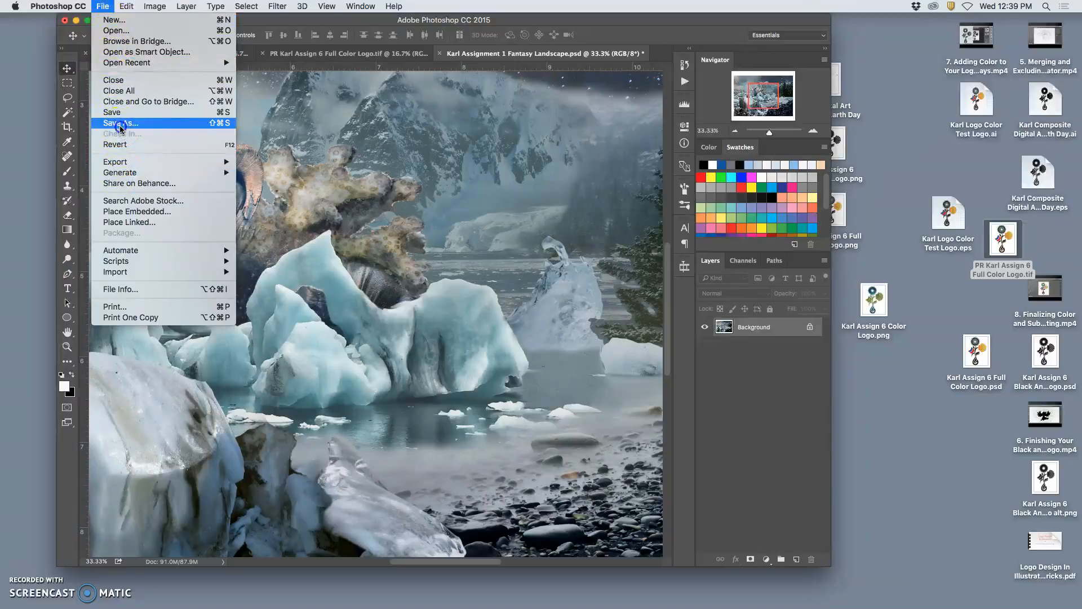
left_click(120, 123)
left_click(475, 139)
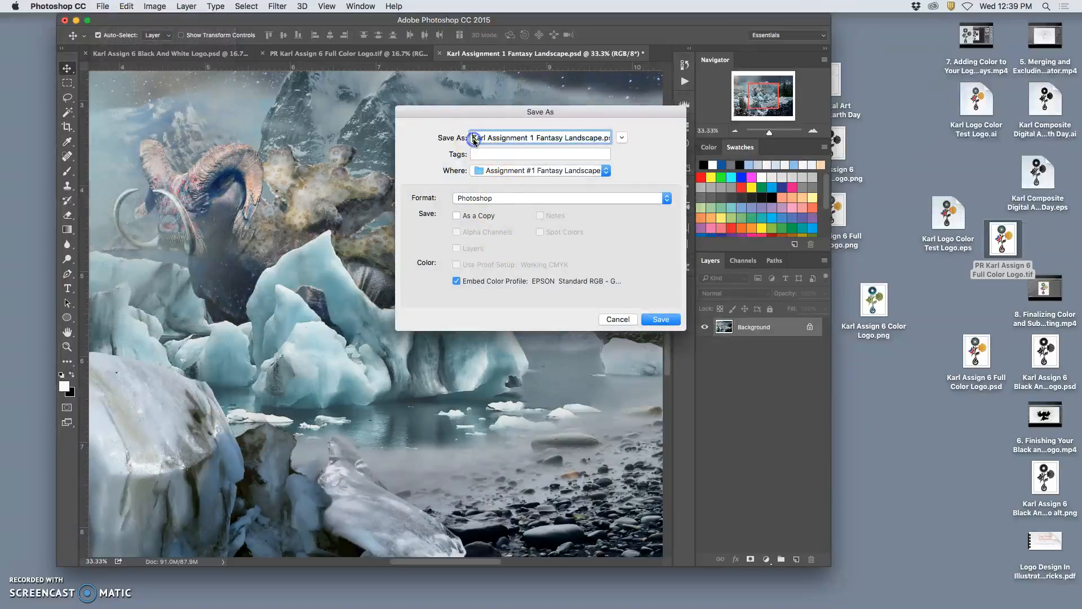
type("PR")
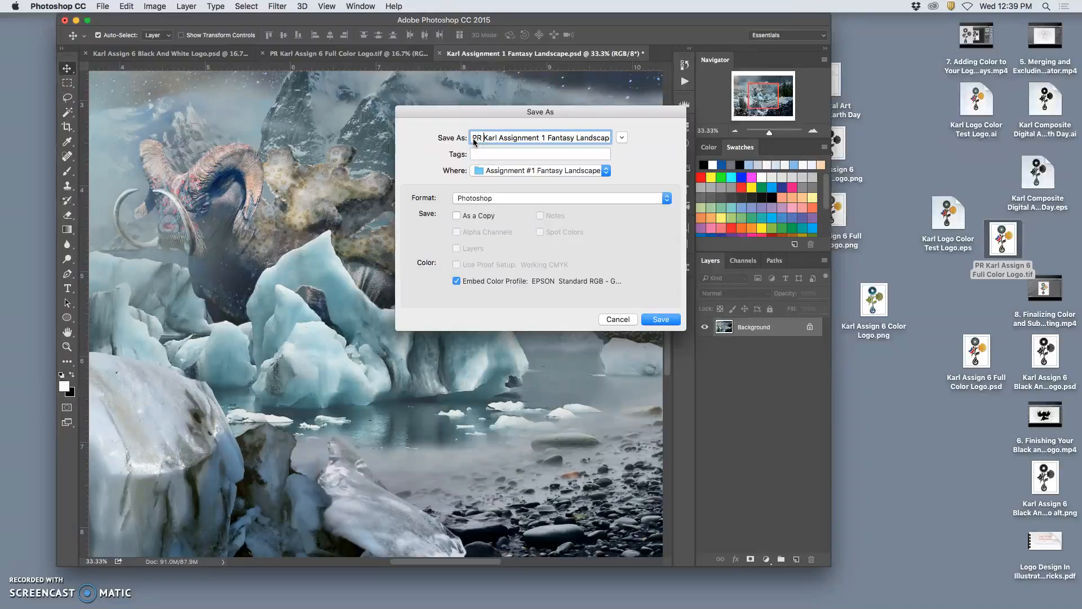
left_click(538, 170)
left_click(513, 212)
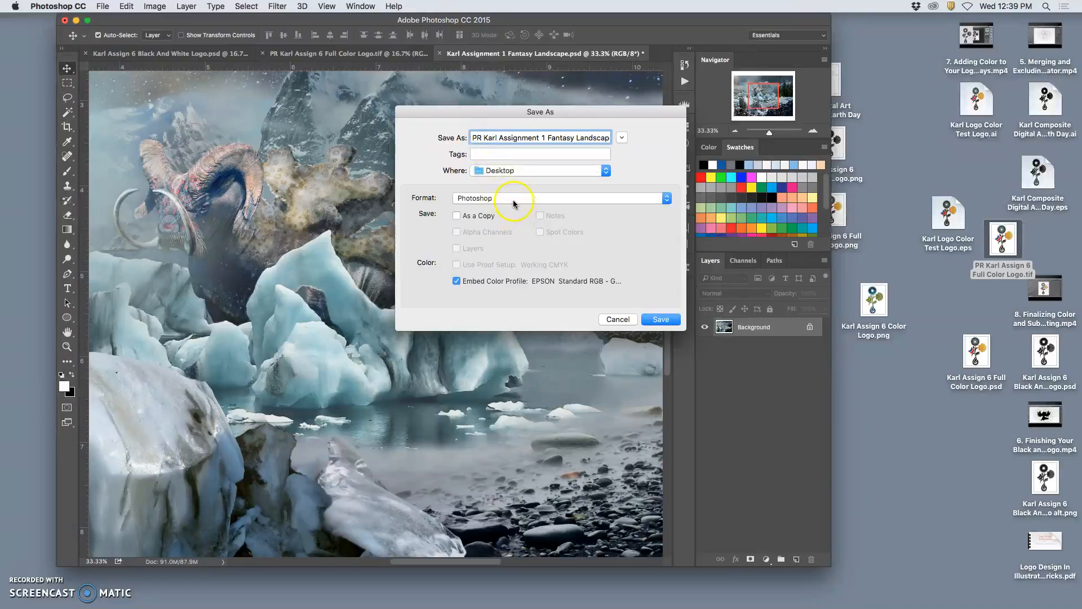
left_click(513, 201)
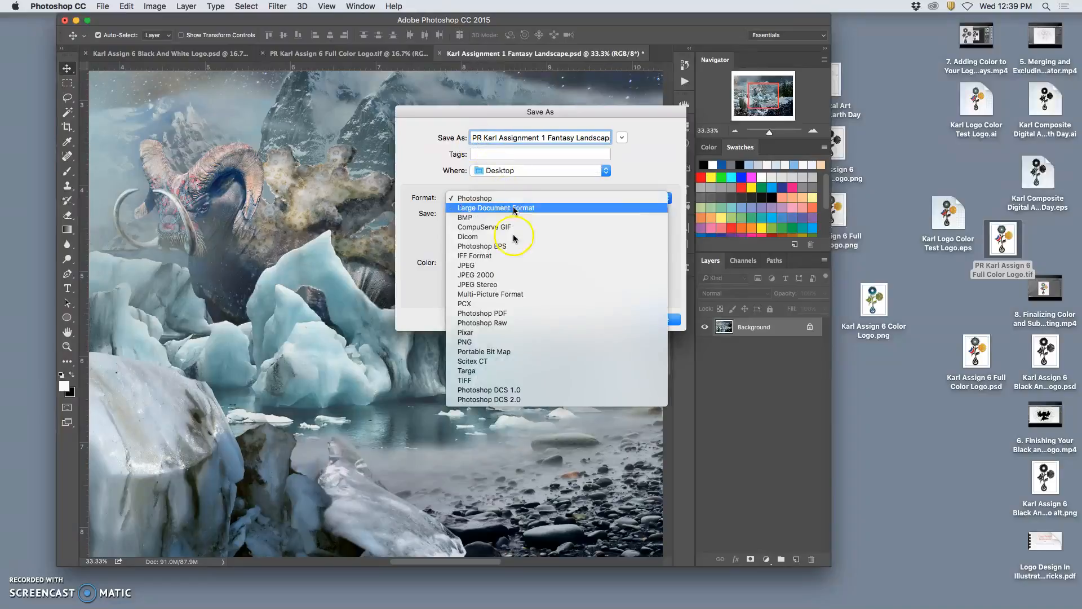
left_click(495, 381)
left_click(661, 320)
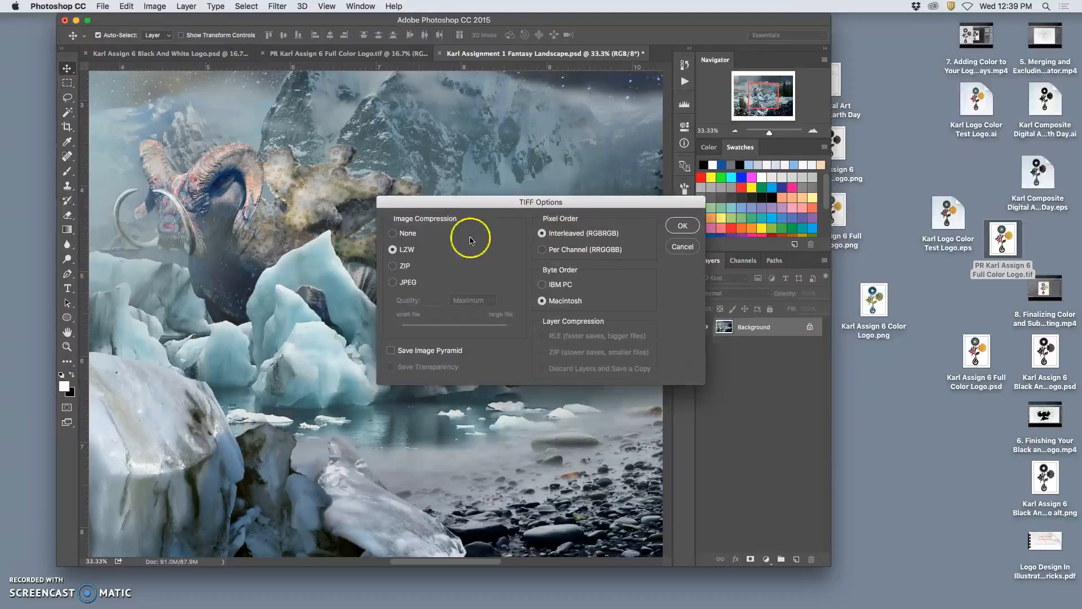
left_click(682, 226)
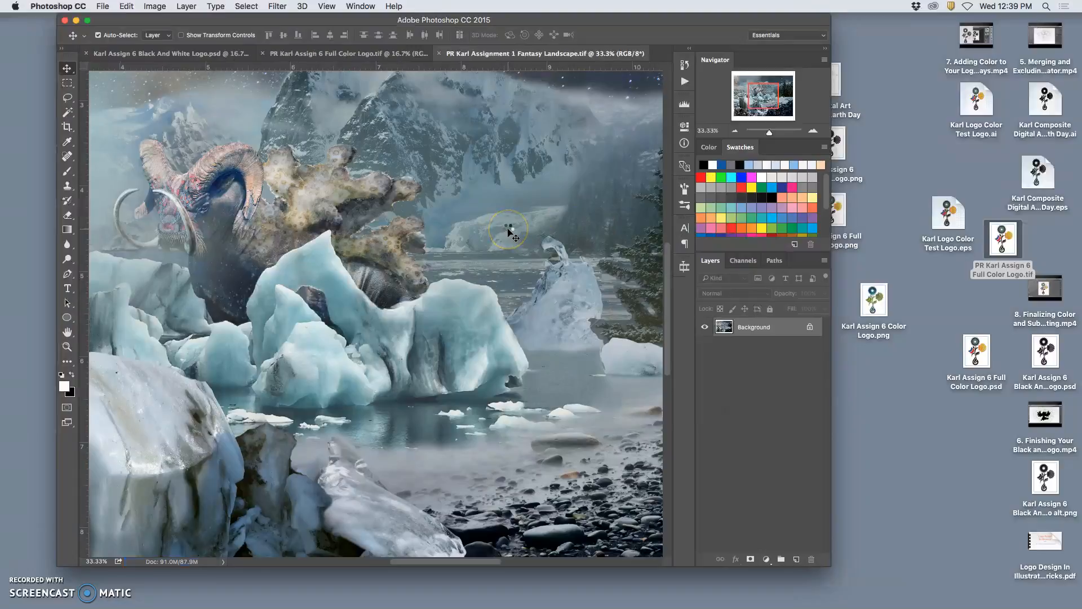
Close the landscape document and compare the file info of the flattened landscape TIFF with its original PSD.
left_click(440, 53)
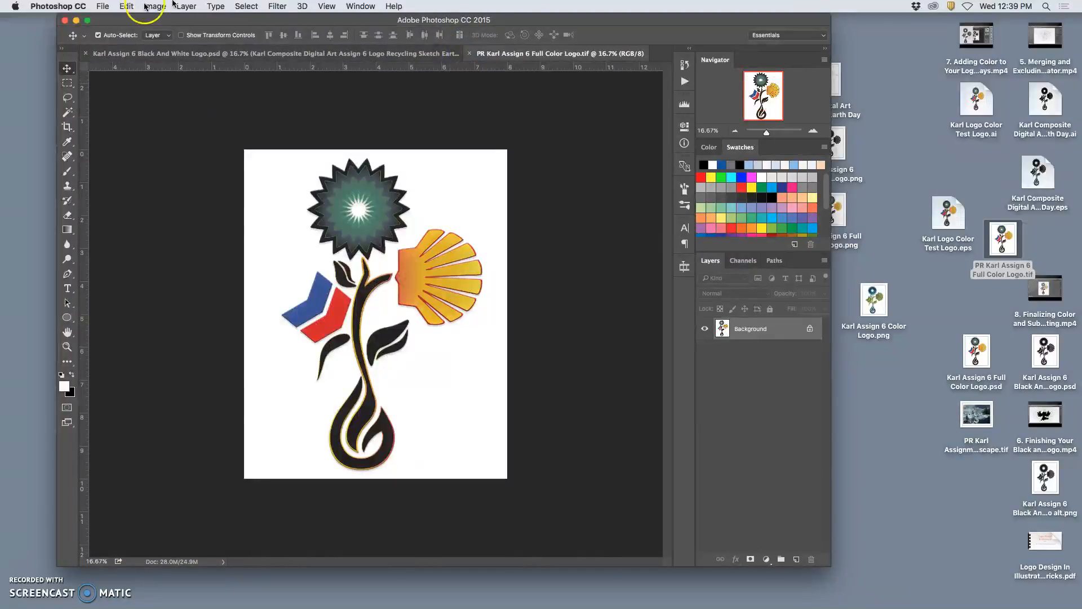
left_click(77, 21)
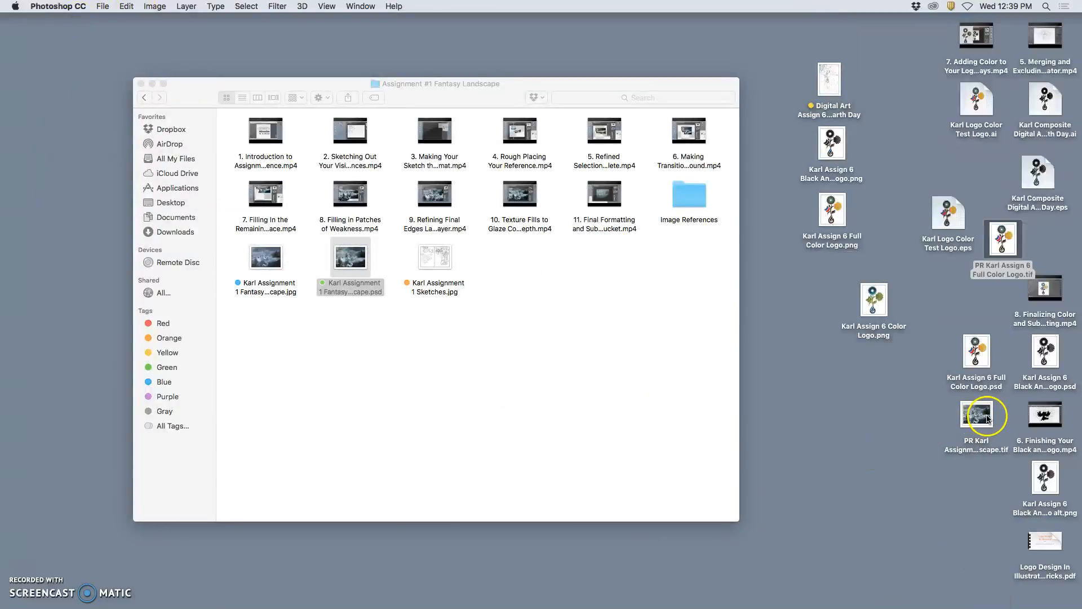
right_click(986, 418)
left_click(874, 404)
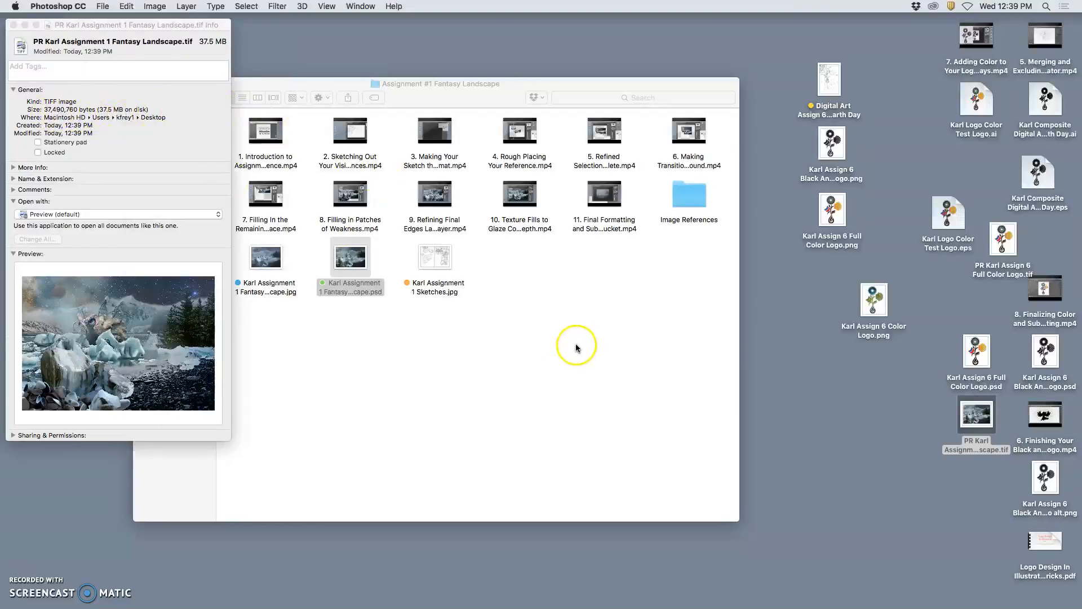
left_click(350, 259)
right_click(353, 257)
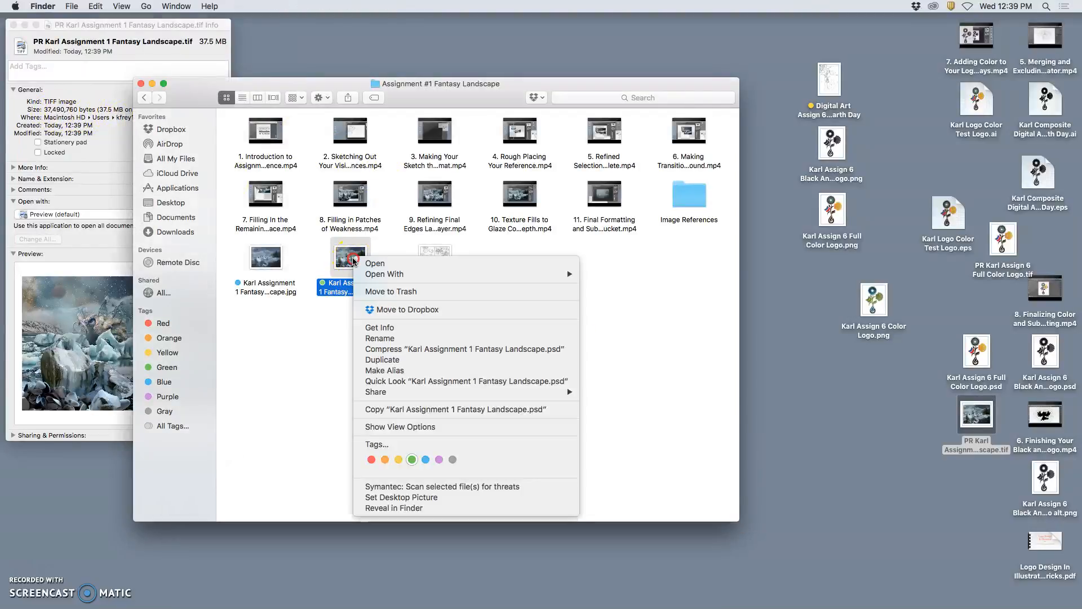
left_click(380, 328)
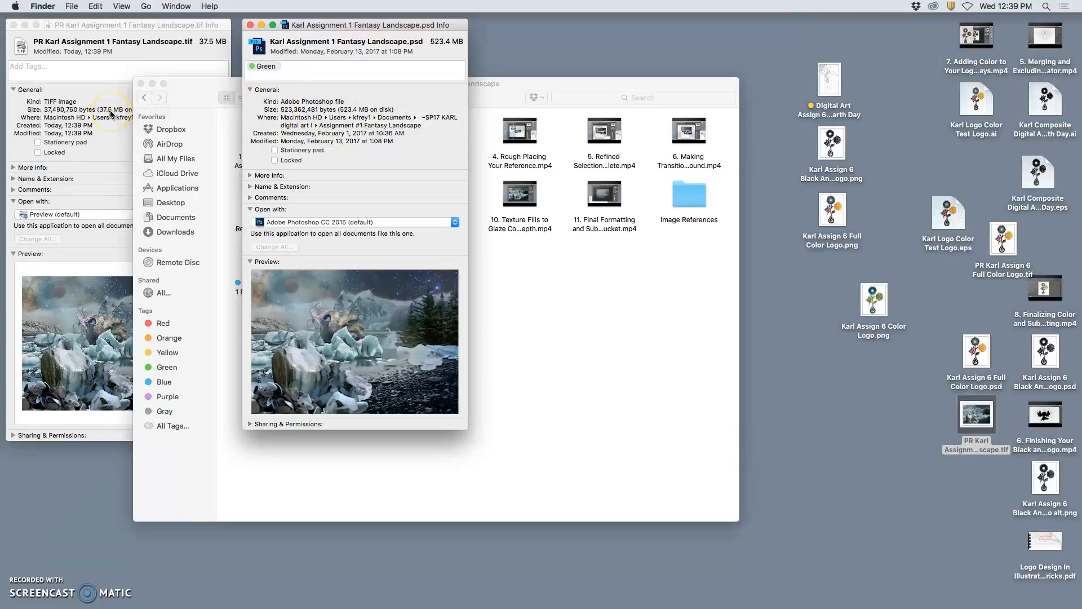
left_click(316, 115)
left_click(109, 180)
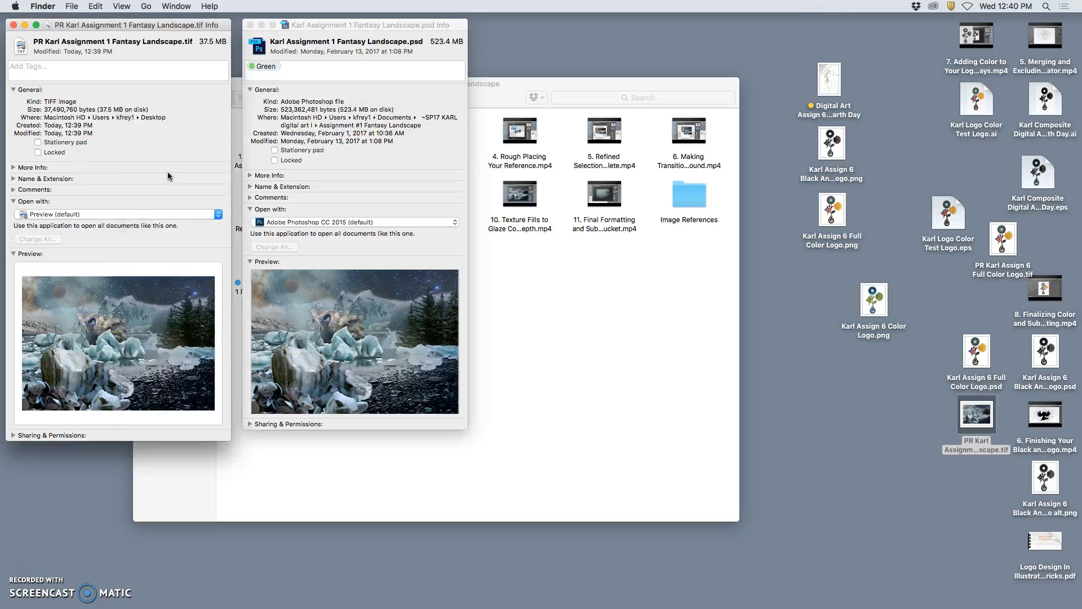
left_click(544, 261)
mouse_move(673, 606)
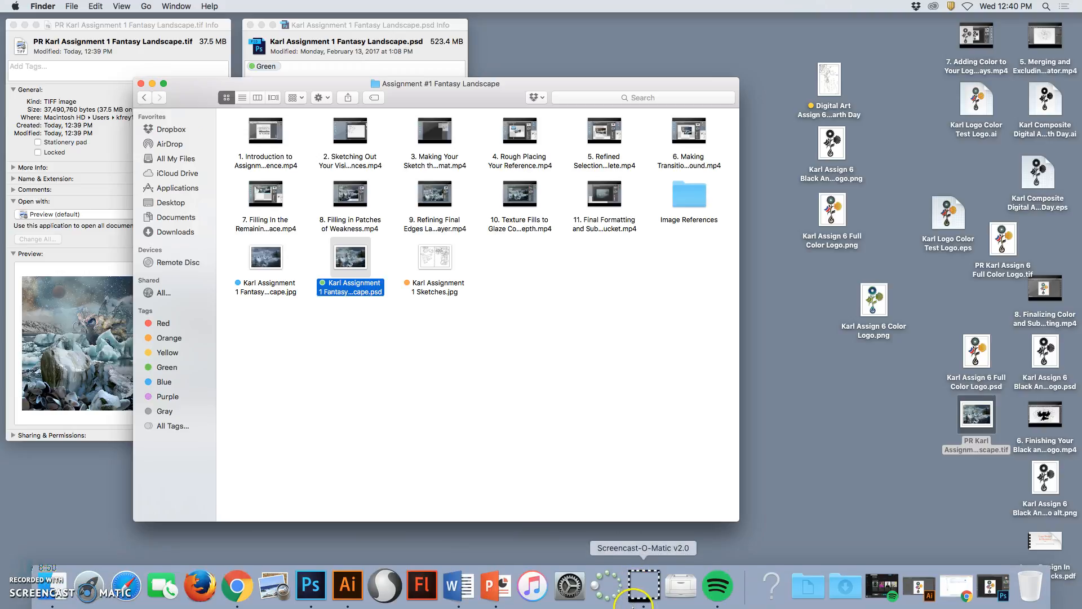
left_click(311, 586)
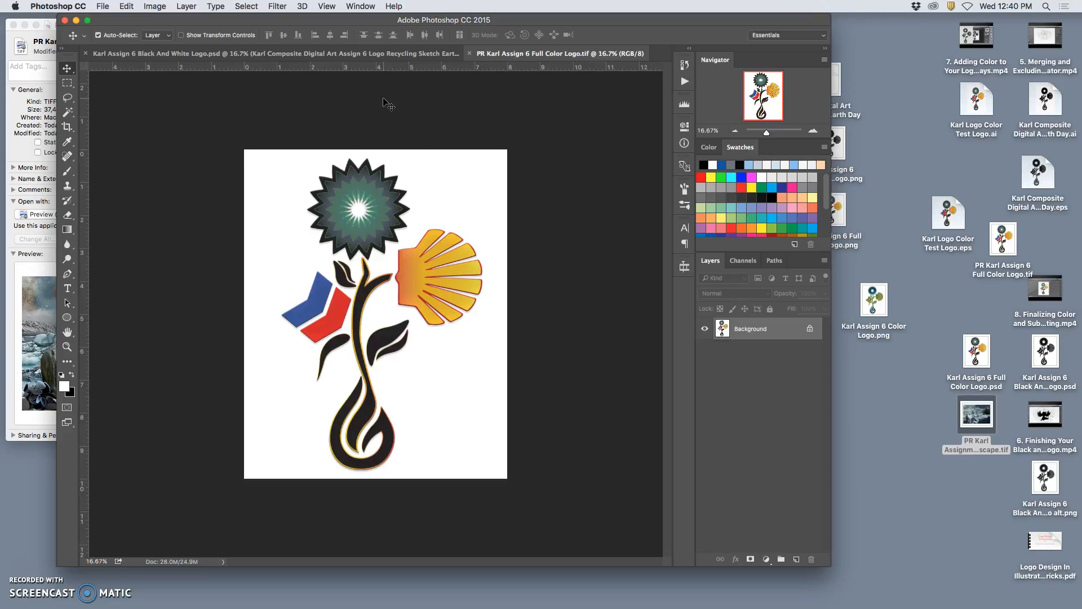
left_click(76, 21)
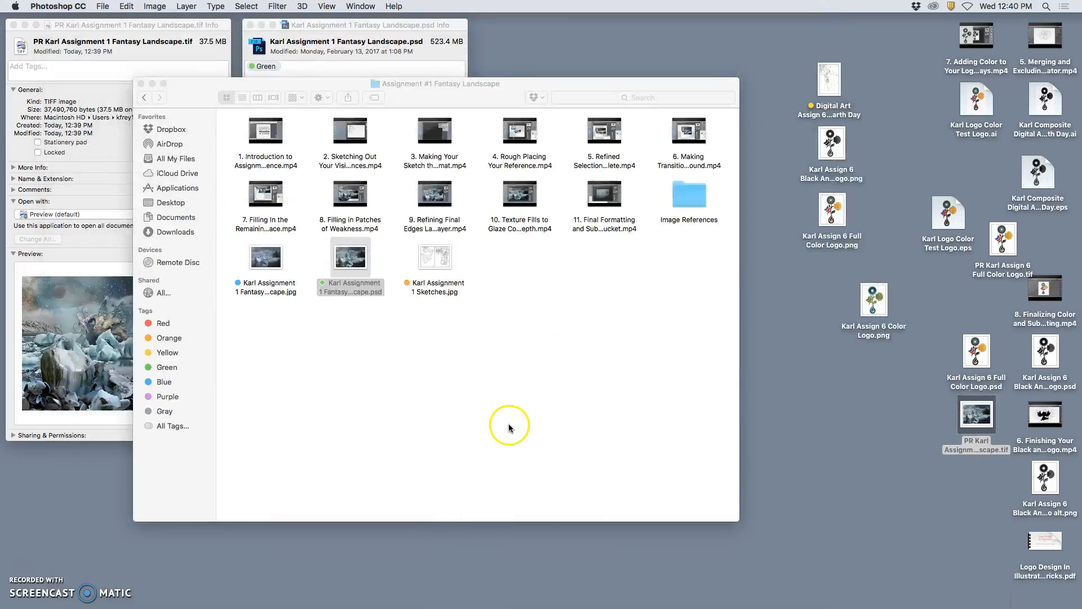
left_click(509, 428)
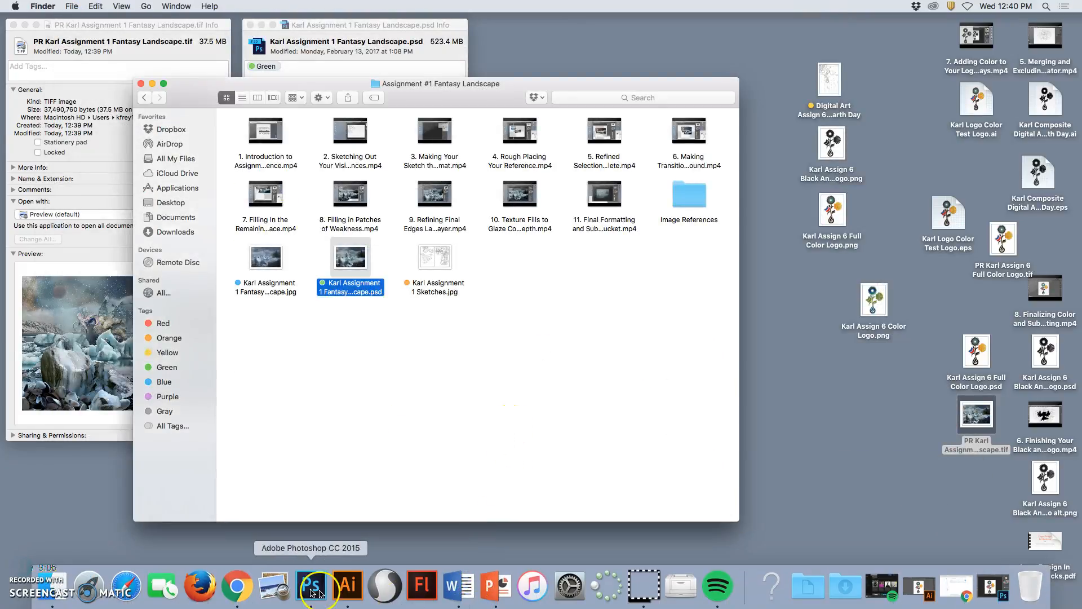
Upload the flattened landscape TIFF into the personal Dropbox folder in the browser and close its info window.
left_click(237, 589)
left_click_drag(977, 416, 478, 249)
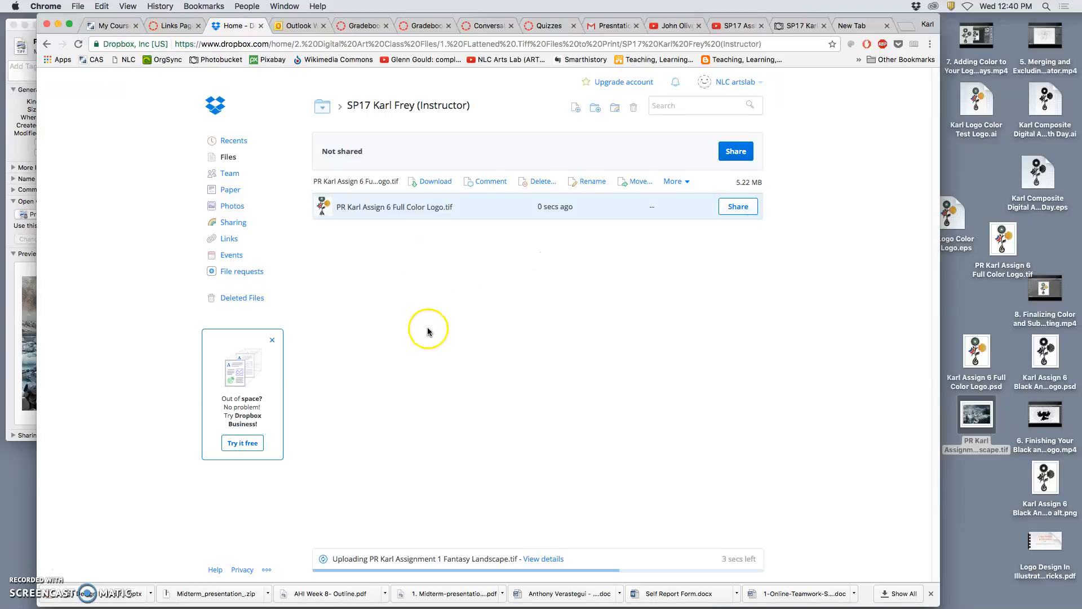
left_click(15, 278)
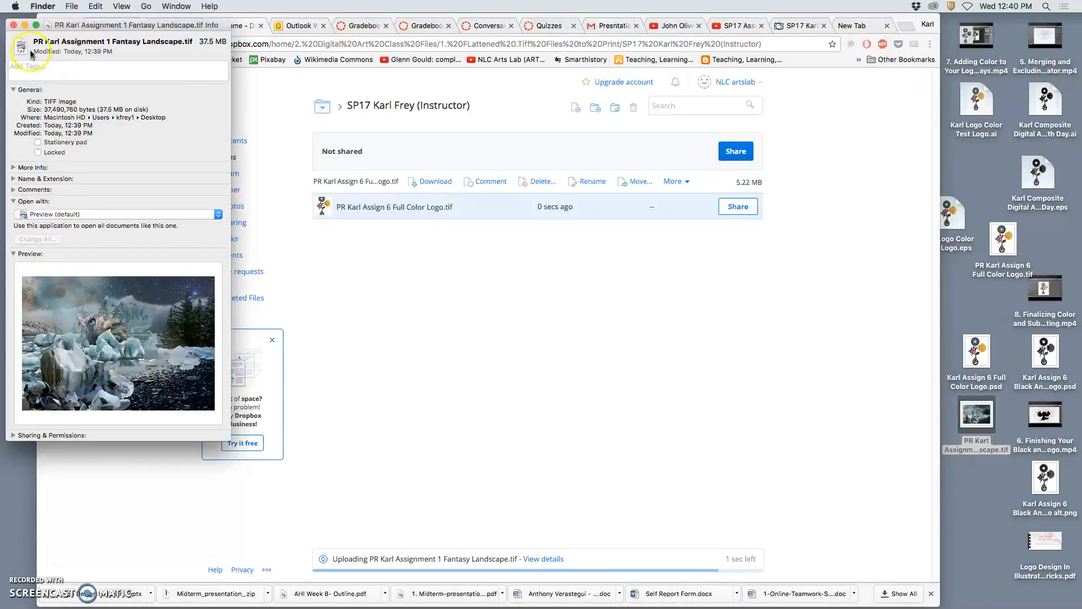
left_click(14, 25)
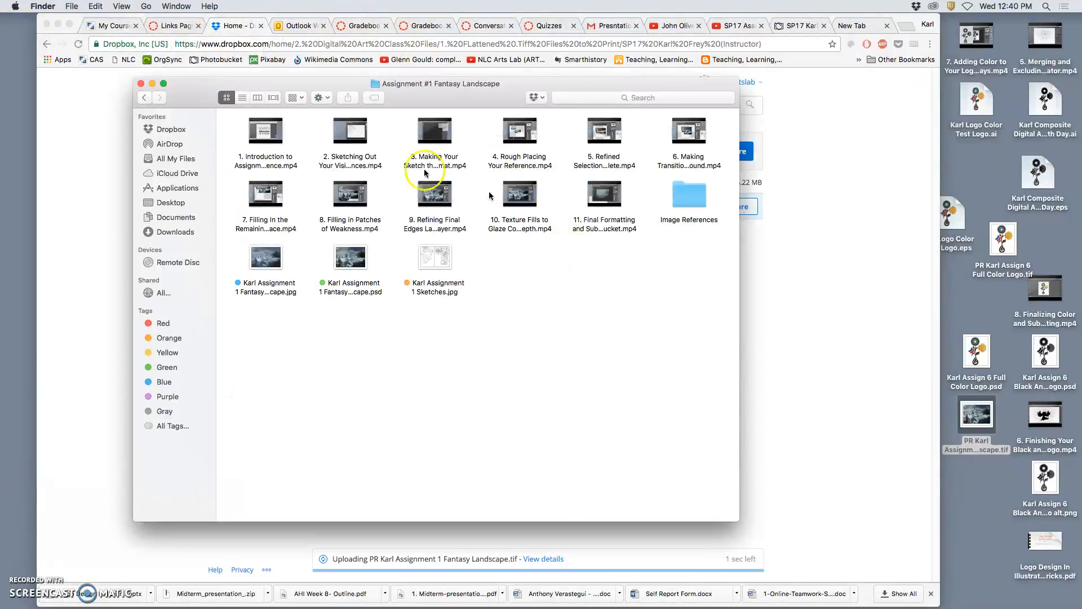
Open Karl Exercise 2 Shape Comp.psd from the EXCERCISES > Shapes Composition folder.
left_click(144, 97)
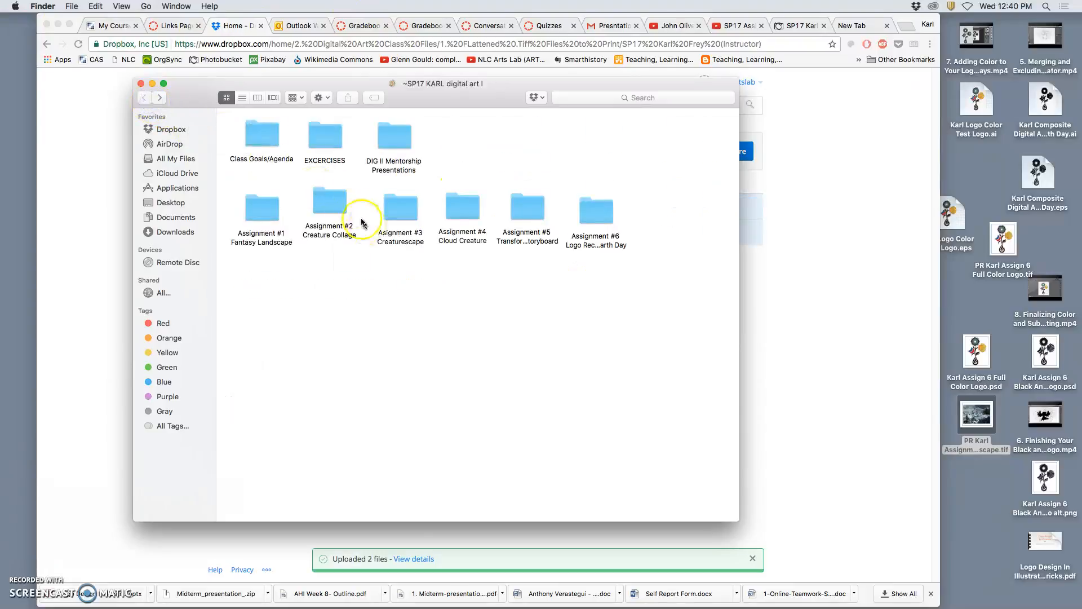
double_click(330, 142)
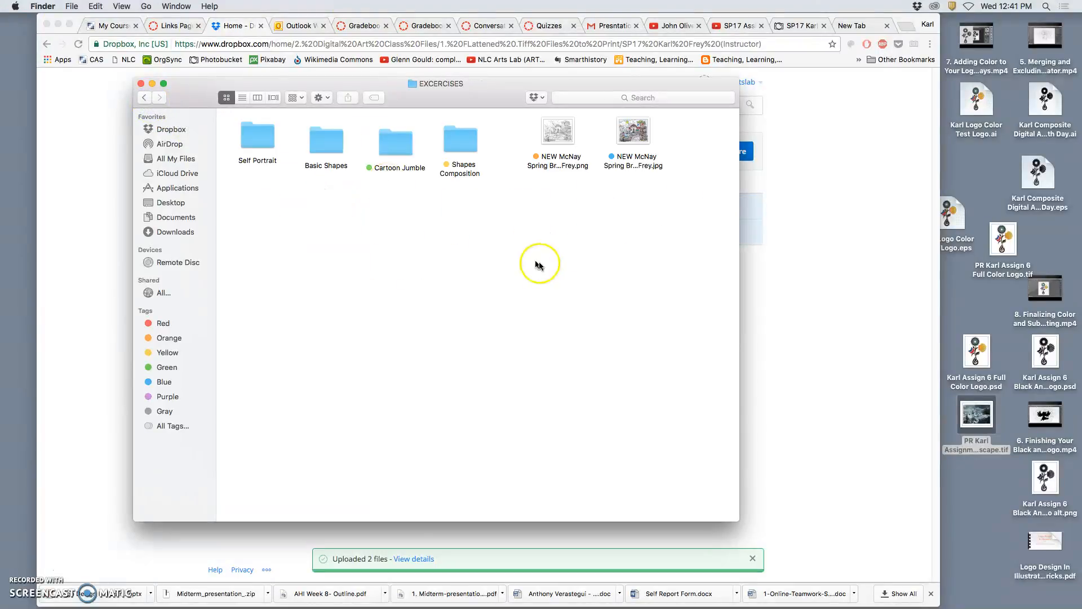
double_click(460, 143)
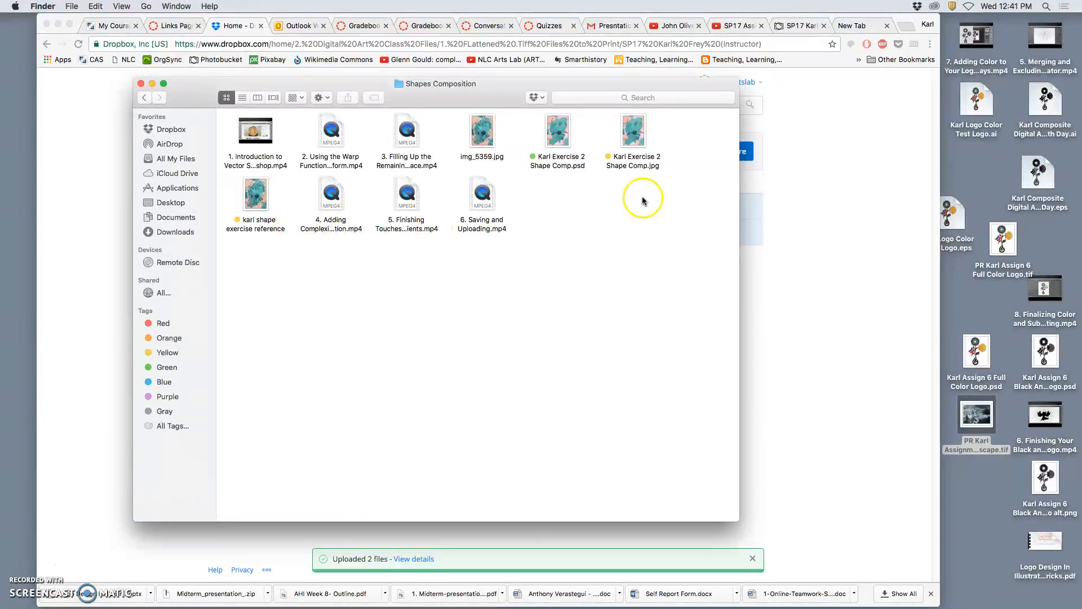
double_click(562, 135)
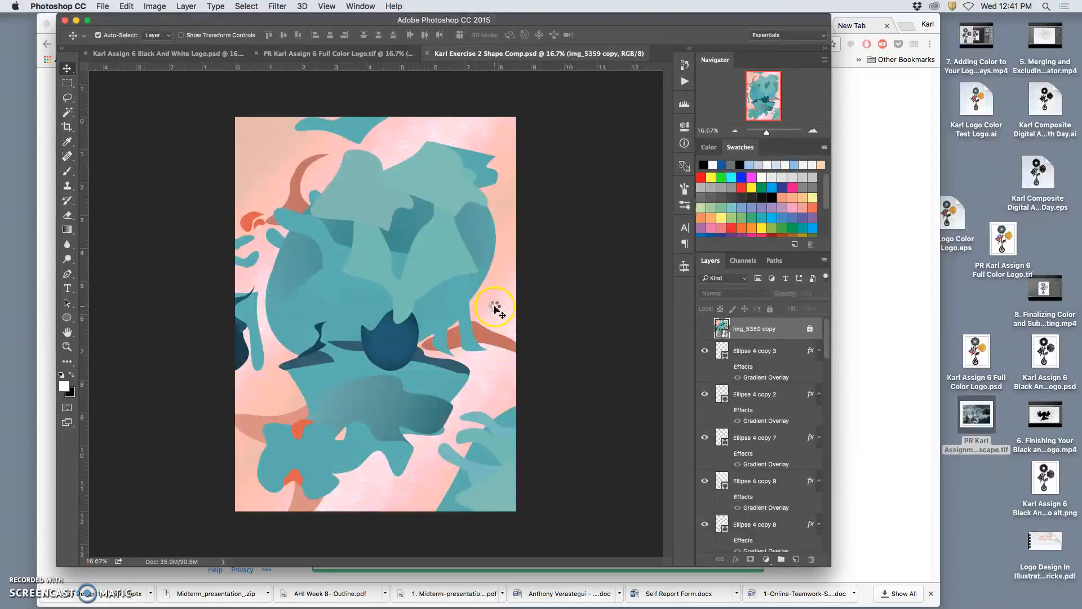
Resize the image without resampling so it is 10 inches high.
left_click(154, 6)
left_click(181, 99)
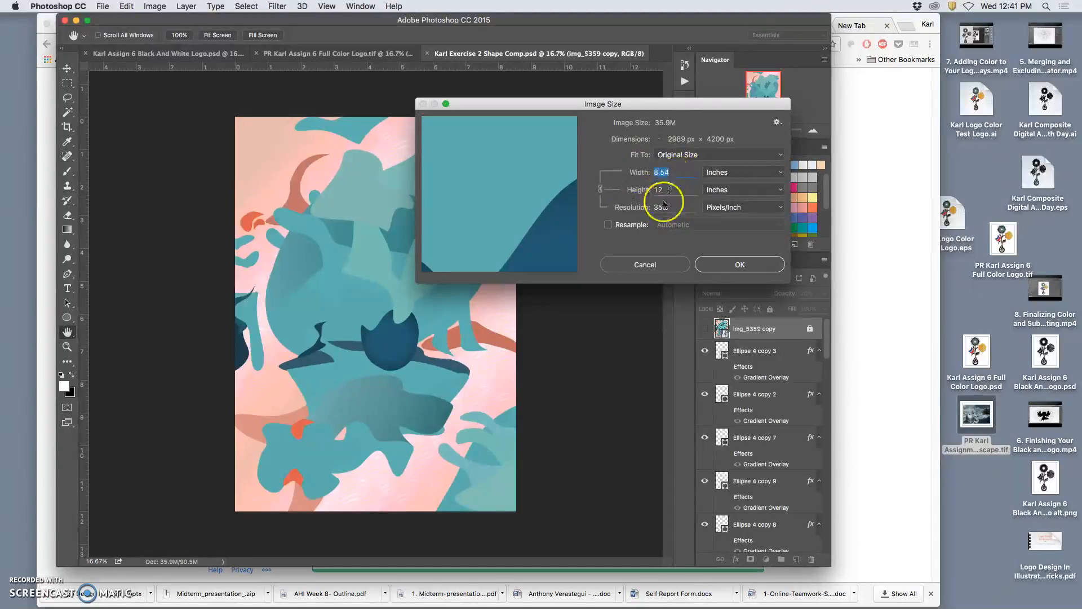
left_click(607, 225)
left_click(609, 225)
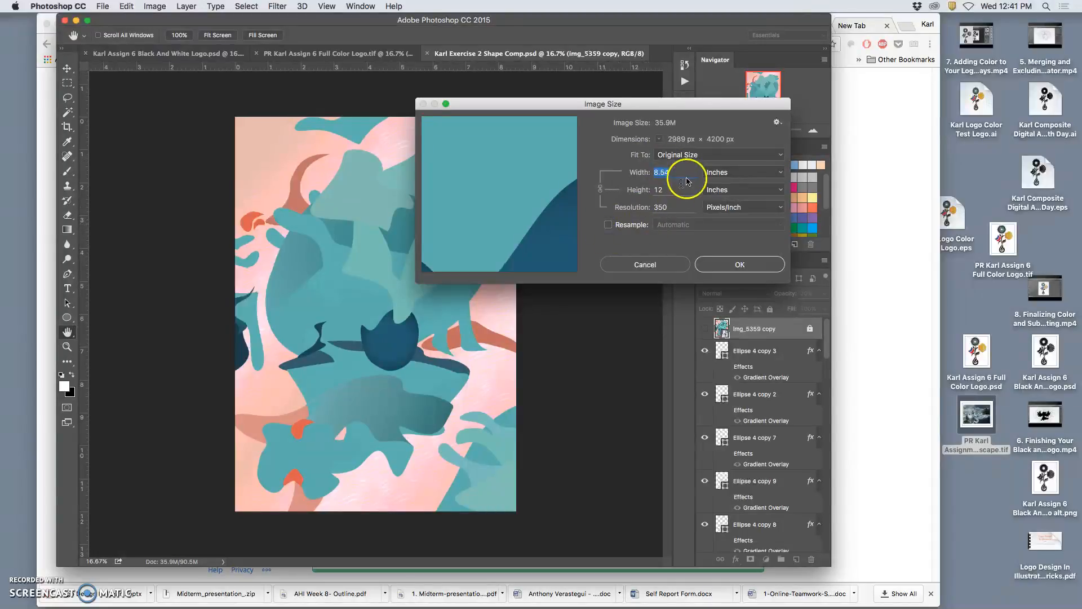
left_click(674, 193)
type("8")
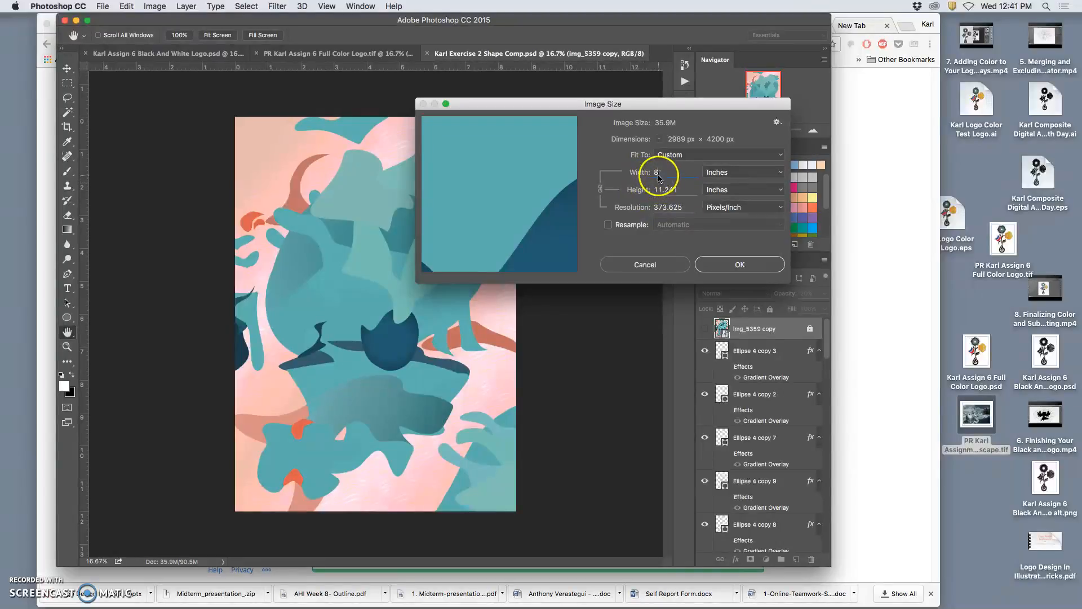
double_click(655, 191)
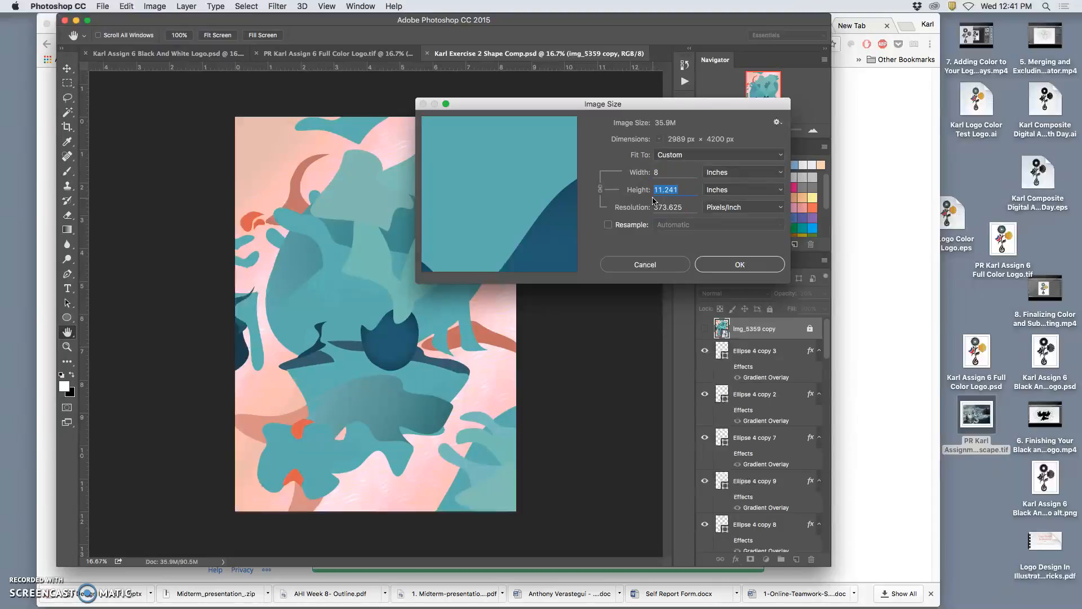
left_click(730, 265)
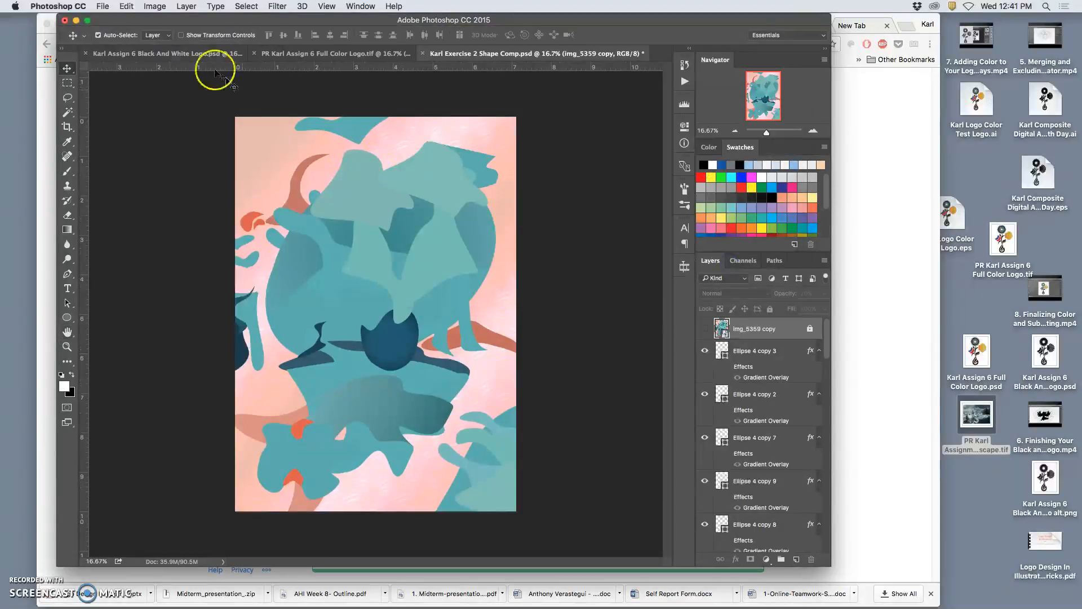
Widen the canvas to 8 inches and undo the change.
left_click(154, 6)
left_click(175, 101)
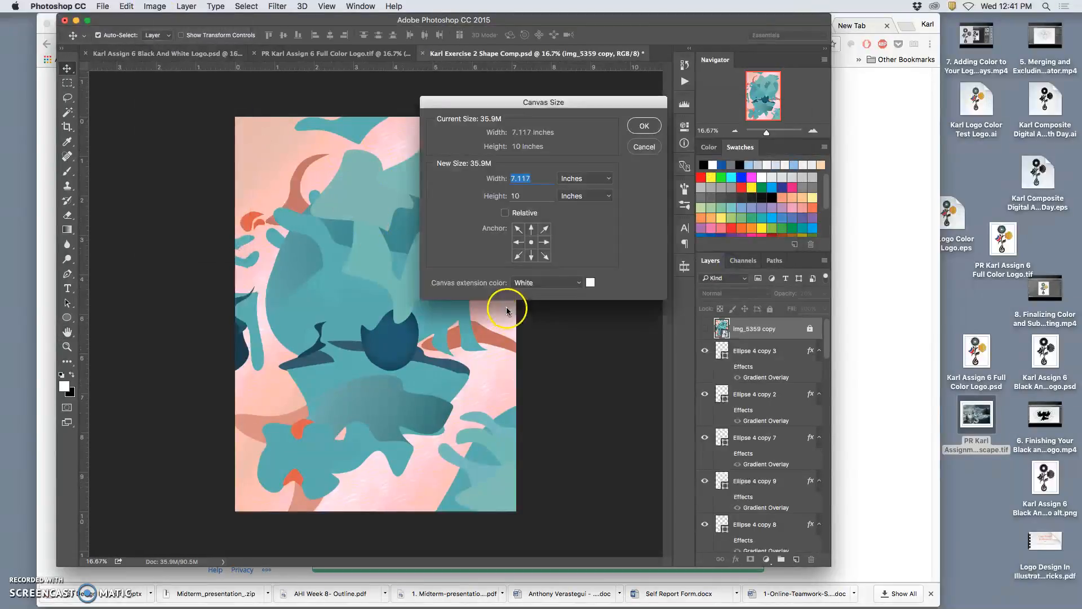
left_click(647, 127)
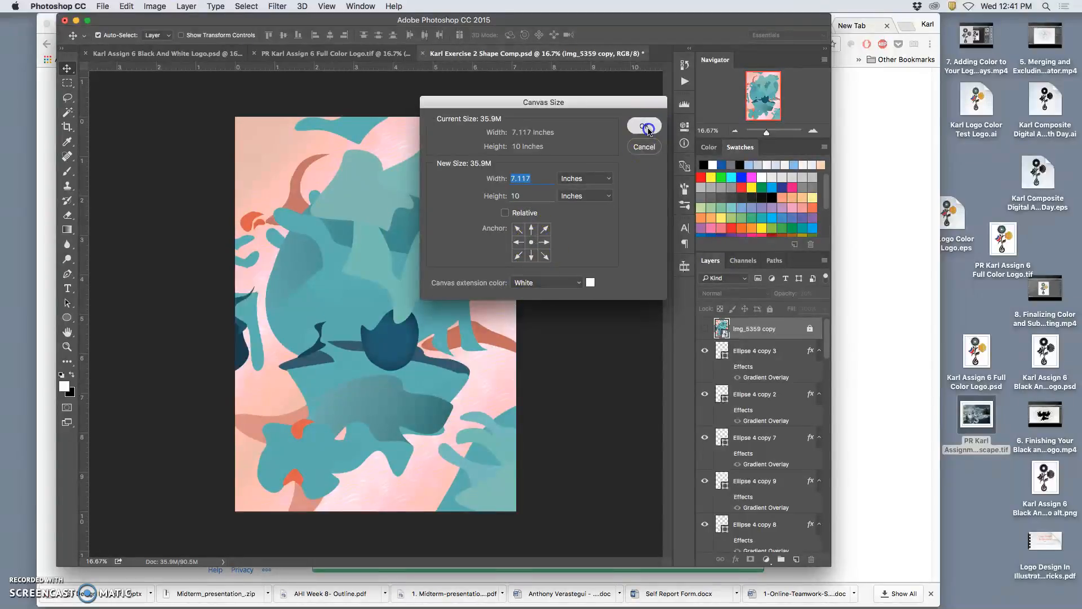
left_click(155, 6)
left_click(172, 105)
type("8")
left_click(643, 126)
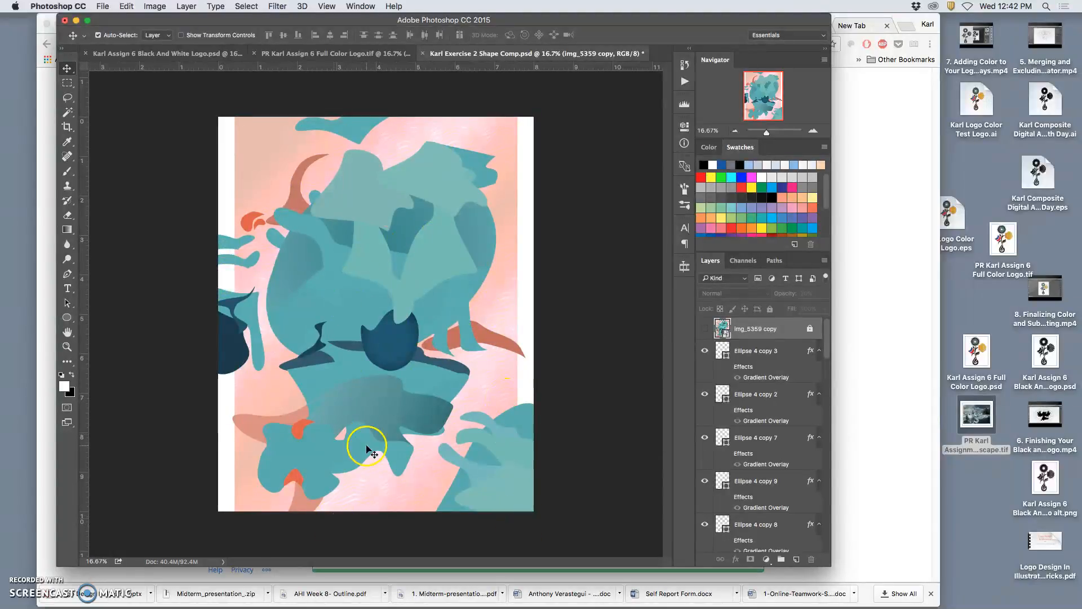
key("super+z")
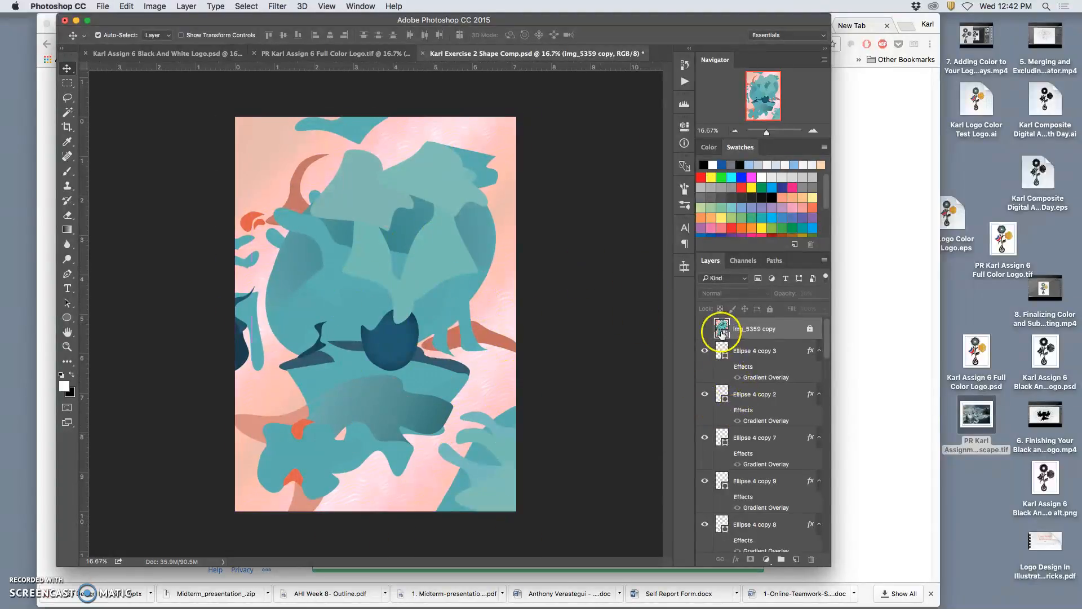
Flatten the image into a single background layer, discarding hidden layers.
left_click(187, 6)
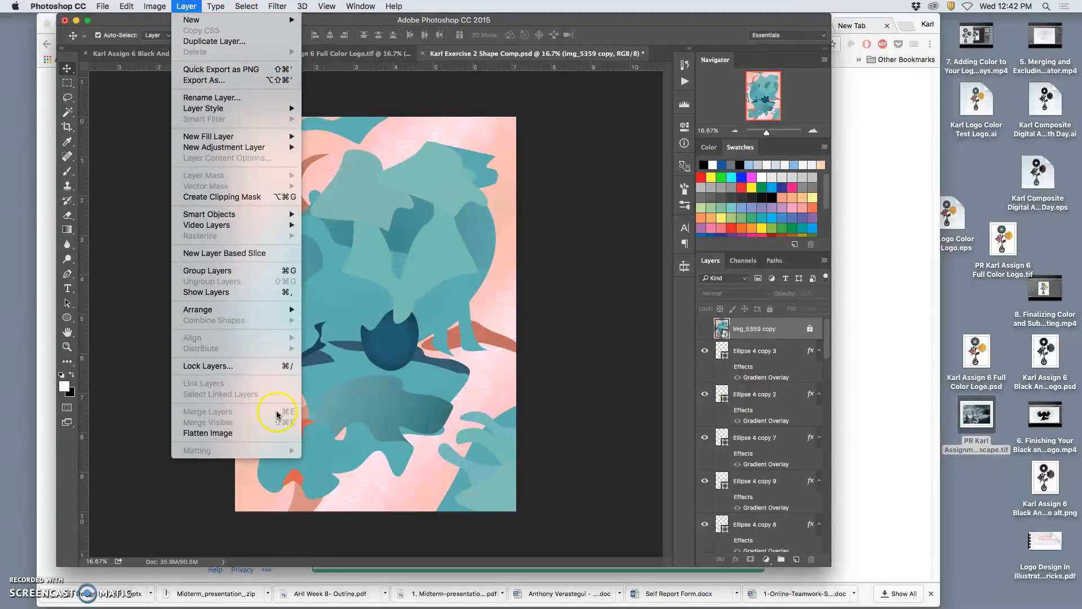
left_click(276, 433)
left_click(635, 214)
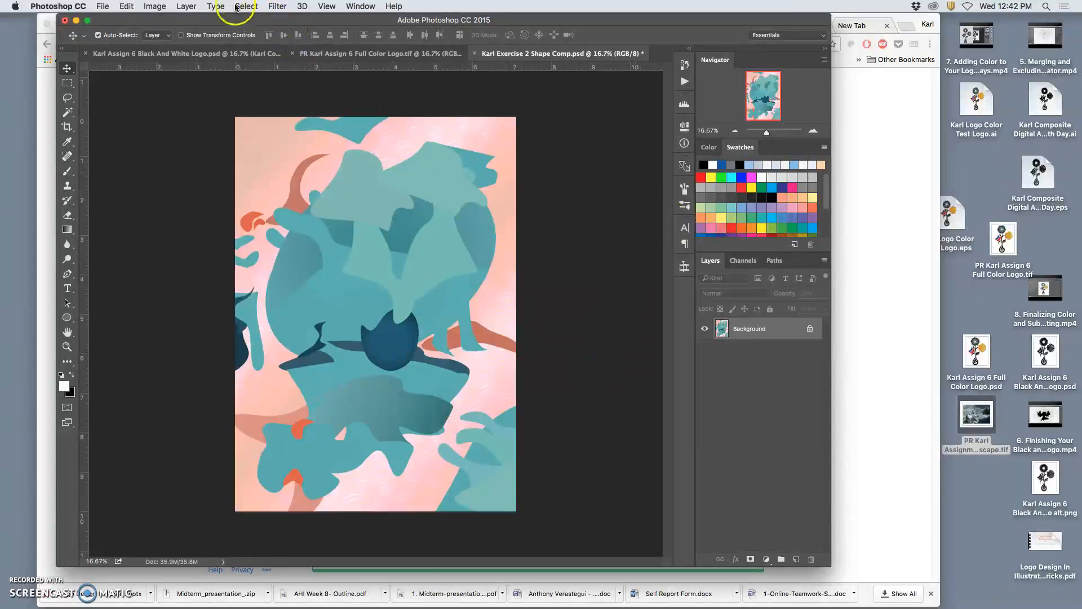
Resize the image without resampling to 9 inches high.
left_click(157, 6)
left_click(172, 102)
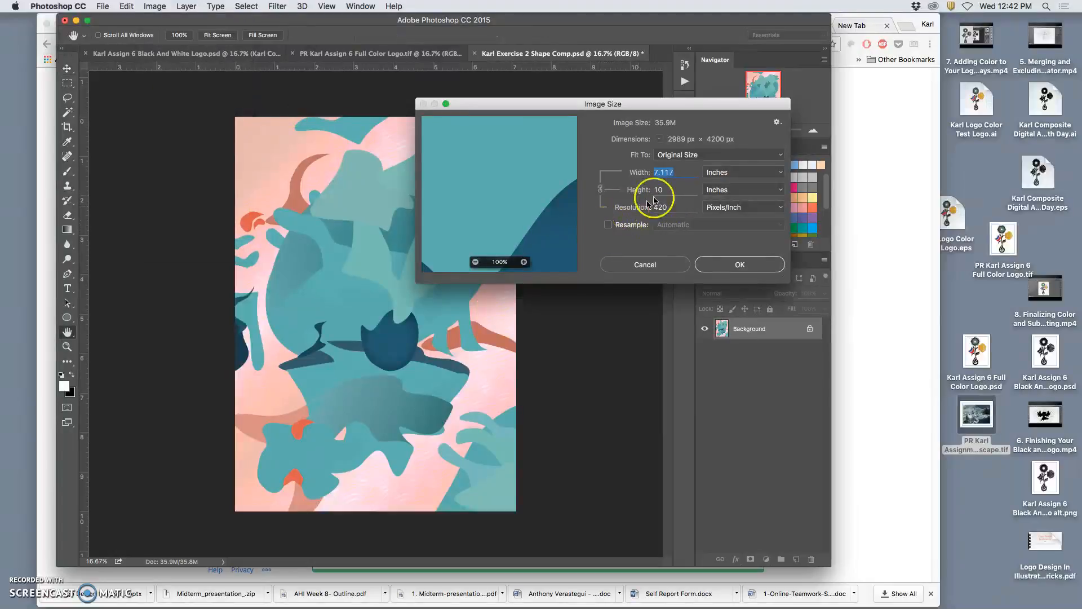
left_click_drag(668, 190, 638, 191)
type("9")
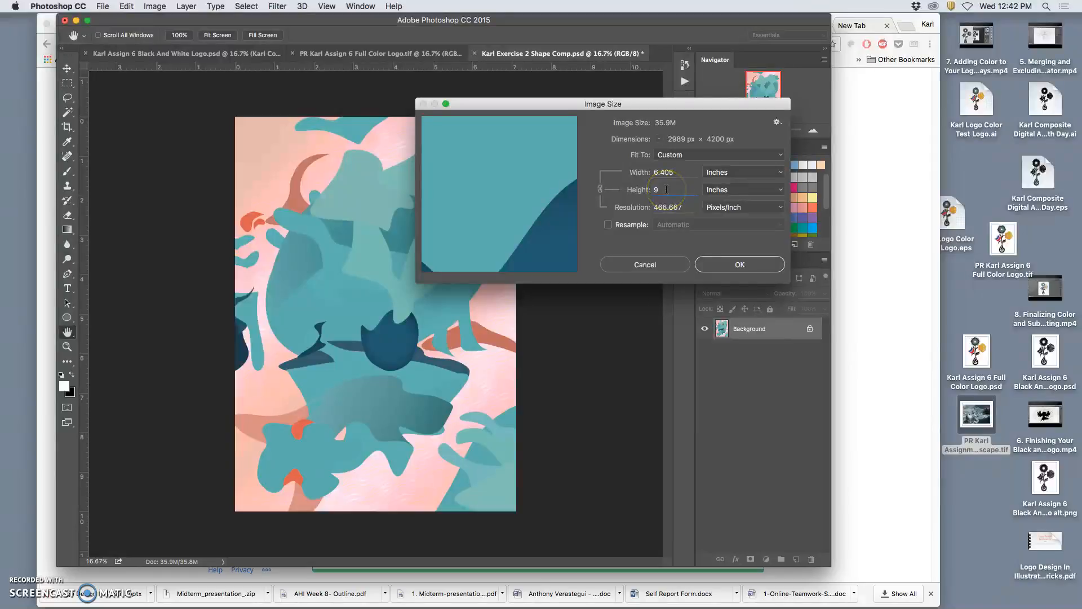
left_click(731, 265)
Enlarge the canvas to 8 inches wide by 10 inches high.
left_click(155, 7)
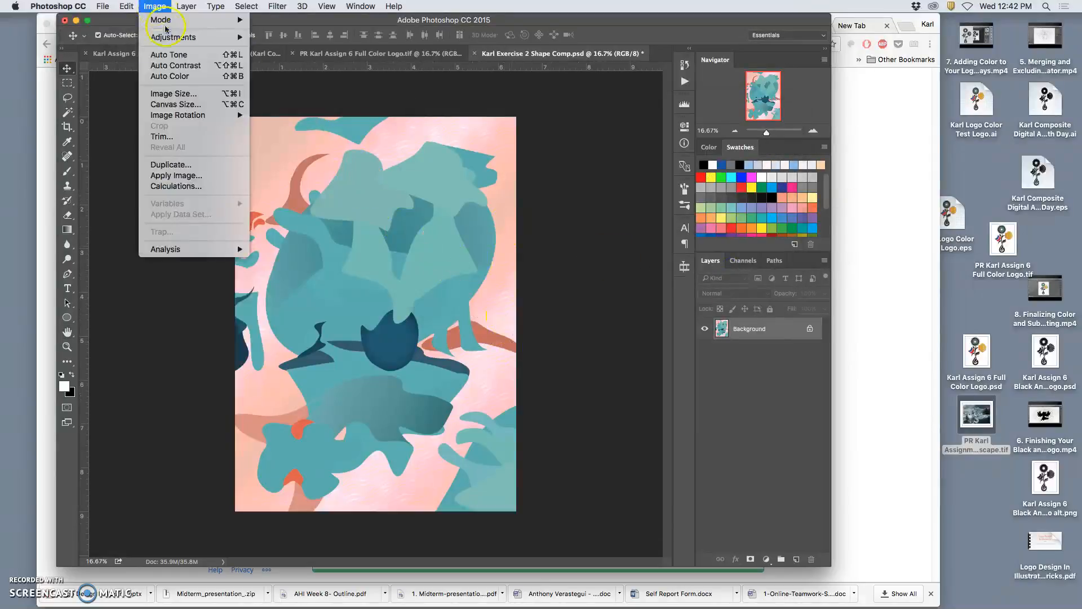
left_click(184, 106)
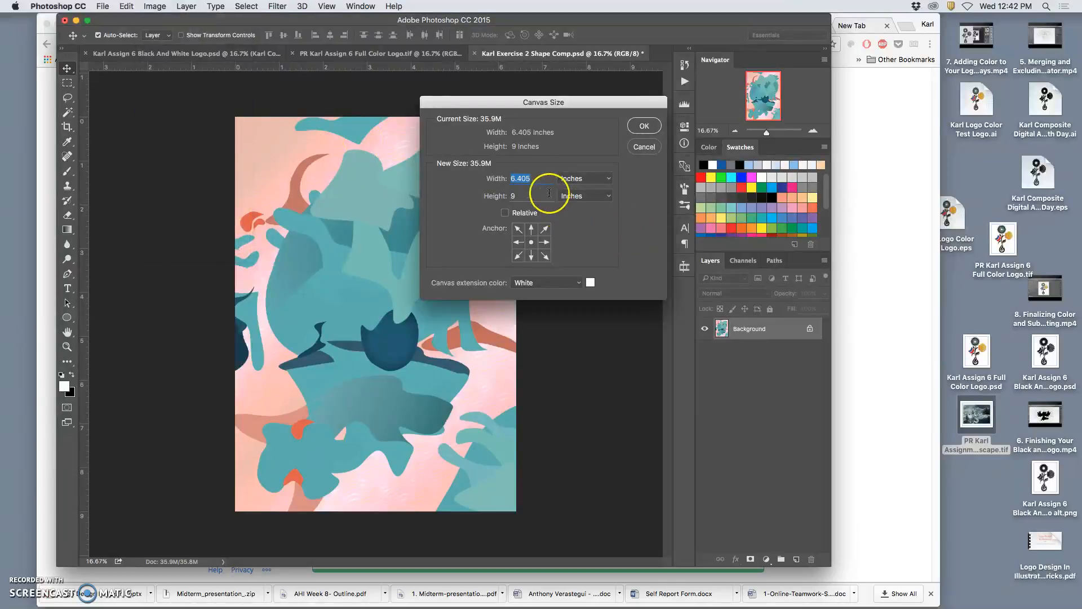
type("8")
left_click(496, 196)
type("10")
left_click(643, 126)
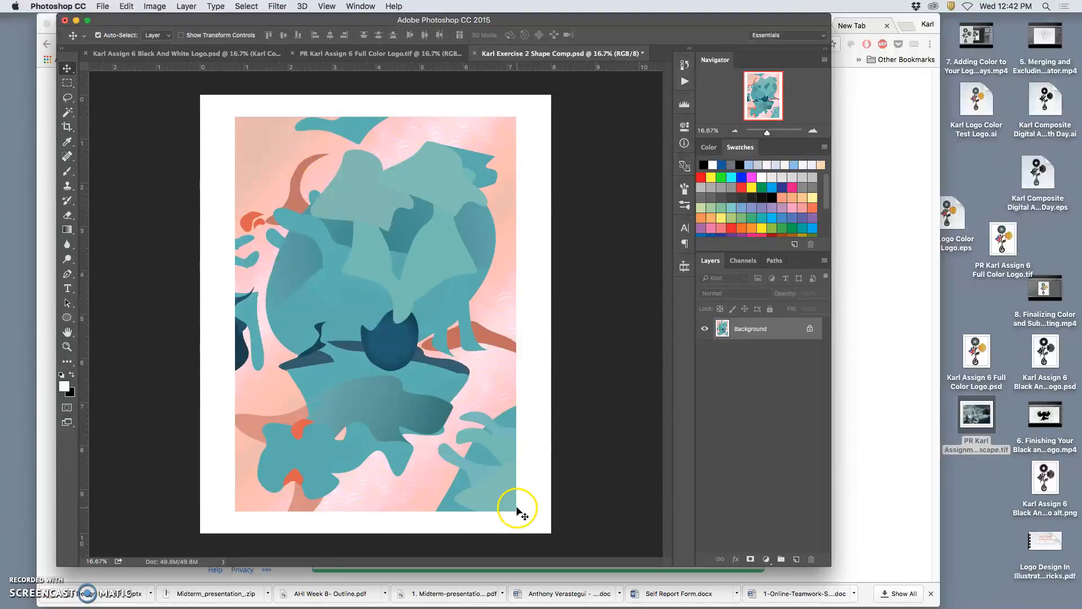
Check the image's size and resolution.
left_click(156, 7)
left_click(169, 93)
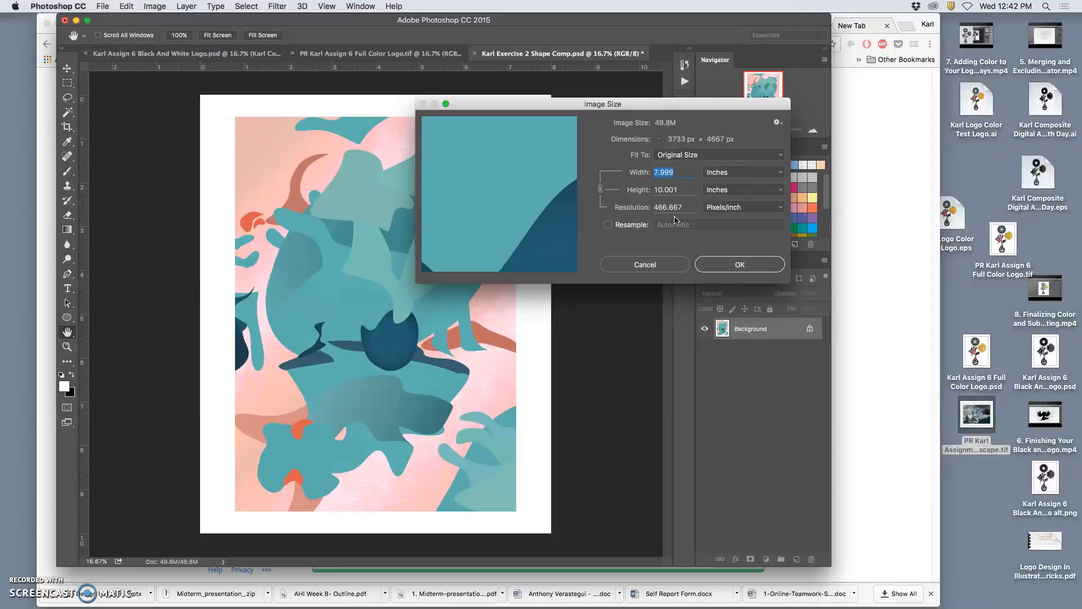
left_click(741, 265)
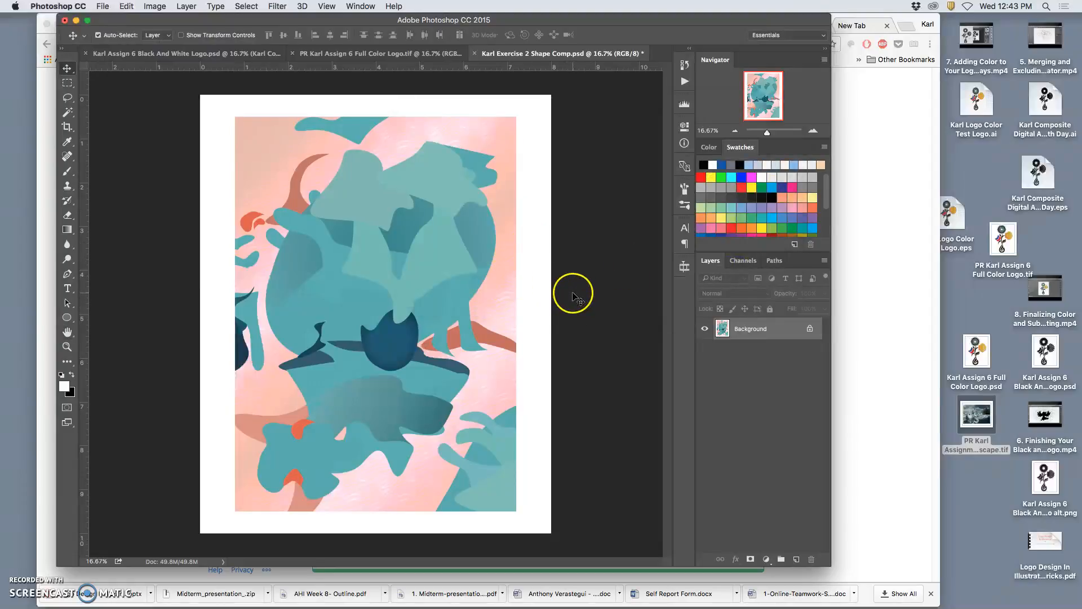
Save the image to the Desktop as a TIFF with 'PR ' added before its name, using LZW compression.
left_click(105, 6)
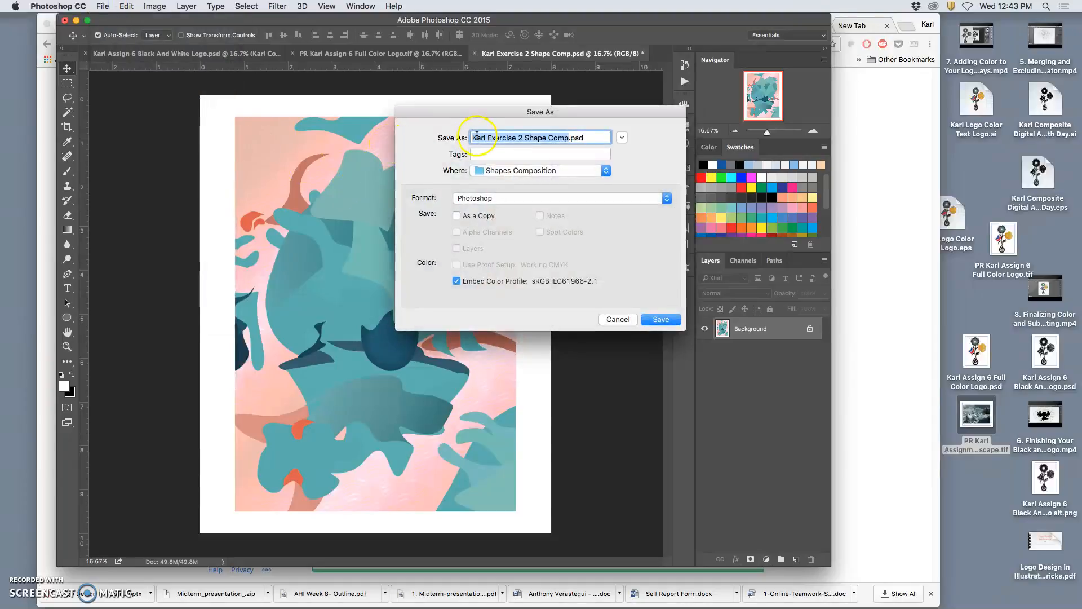
left_click(471, 138)
type("PR")
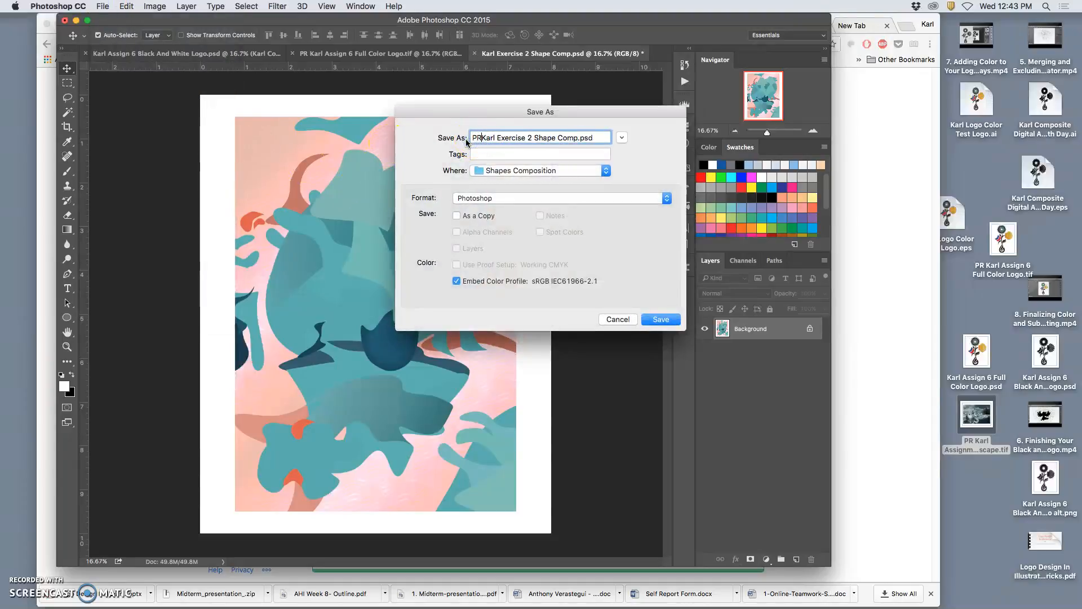
left_click(501, 199)
left_click(501, 199)
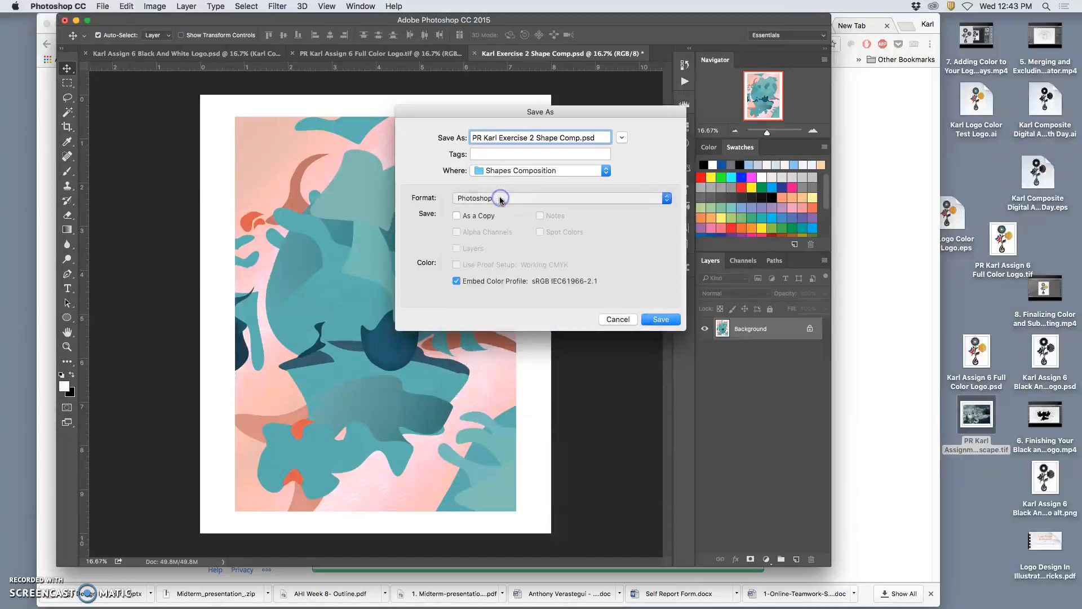
key("super+d")
left_click(502, 199)
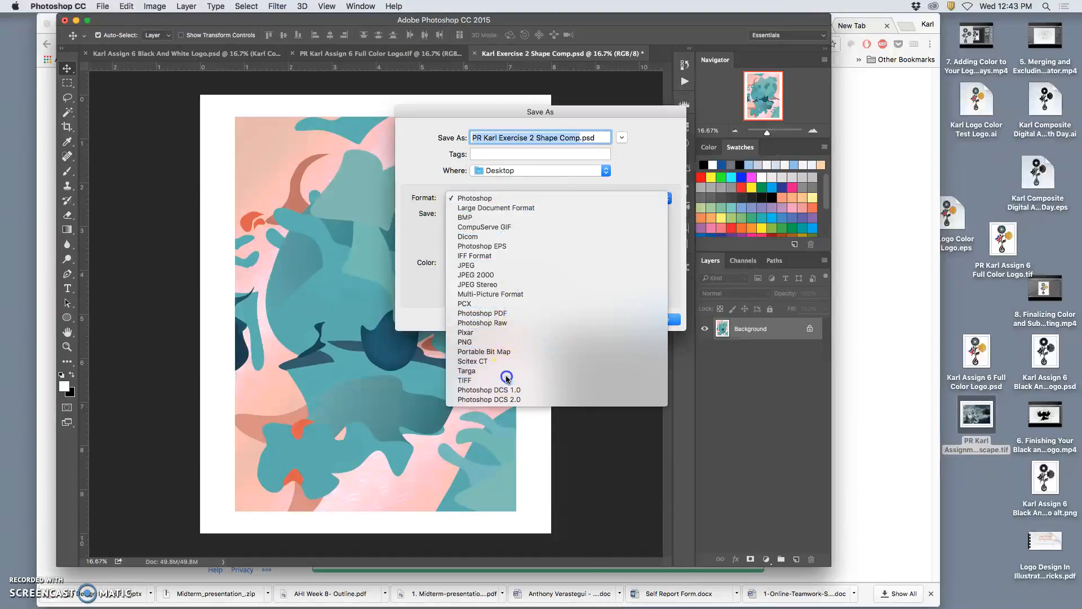
left_click(465, 380)
left_click(659, 320)
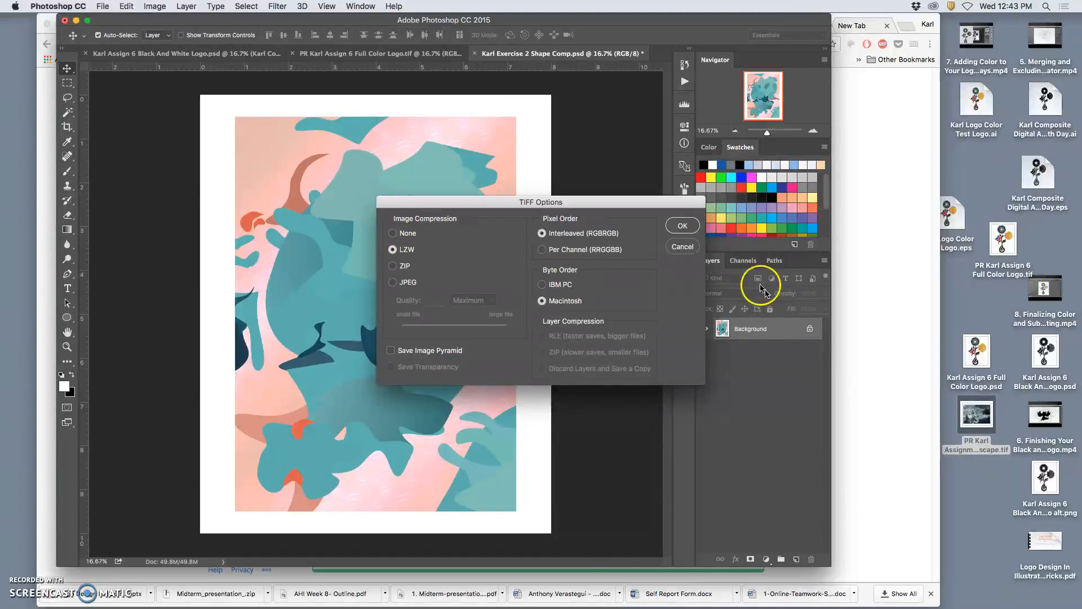
left_click(687, 226)
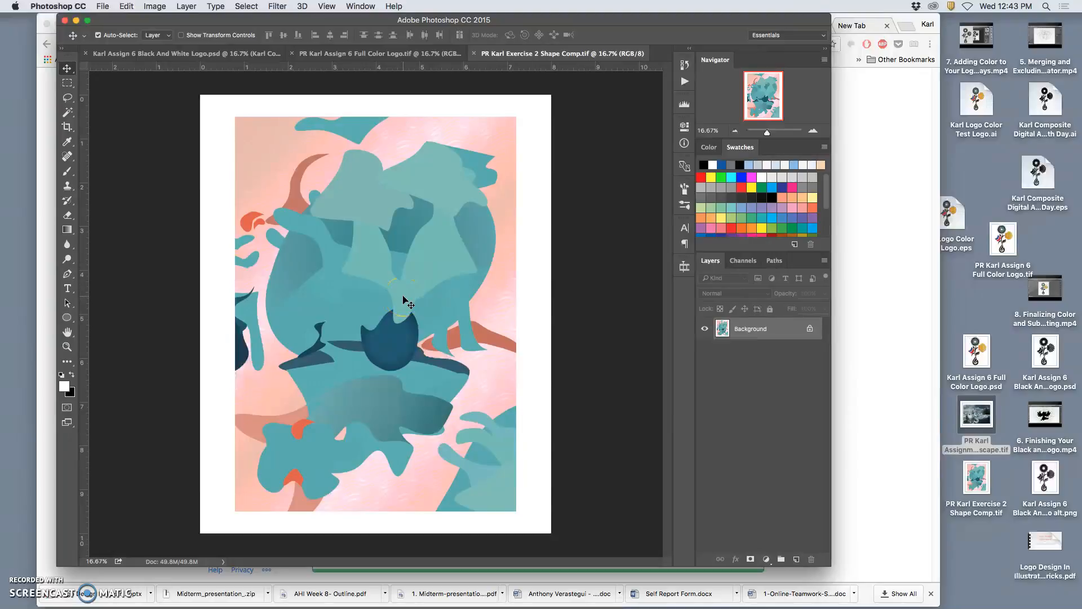
Close the document and upload the new Shape Comp TIFF from the Desktop into the personal Dropbox folder.
left_click(476, 54)
left_click(76, 20)
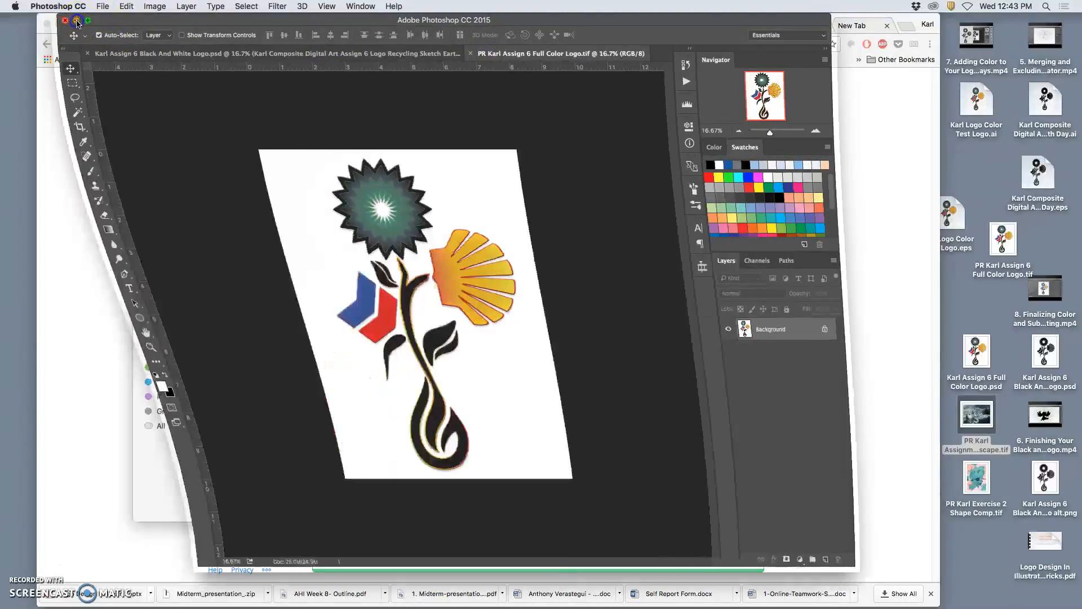
left_click(977, 485)
left_click(880, 486)
left_click_drag(985, 485, 608, 417)
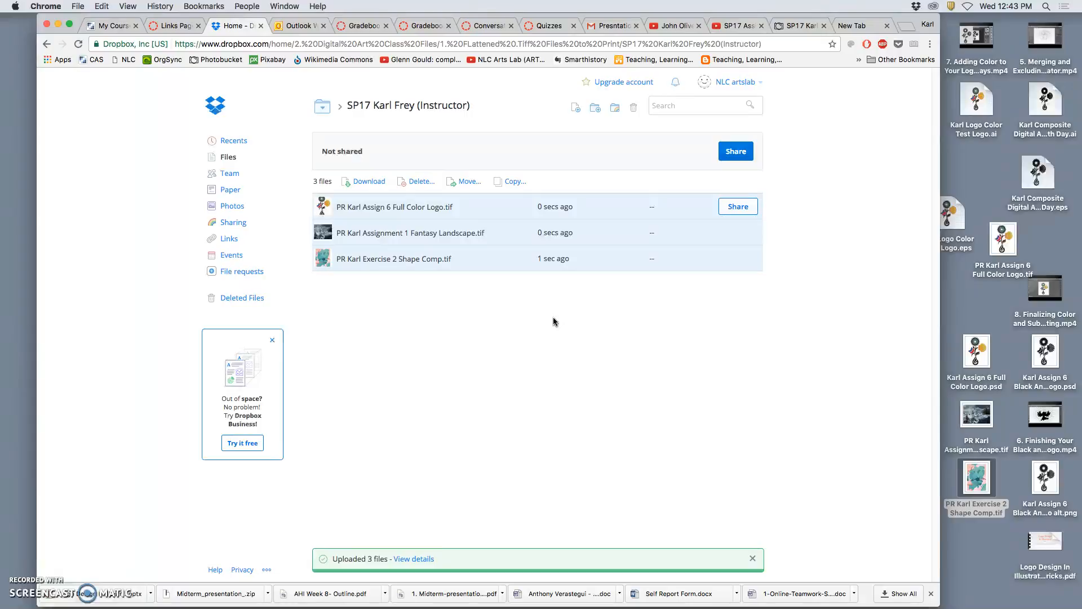
Go up to the '1. FLattened .Tiff Files to Print' folder and read the '0. Instructions to make images print ready.pdf' document.
left_click(308, 211)
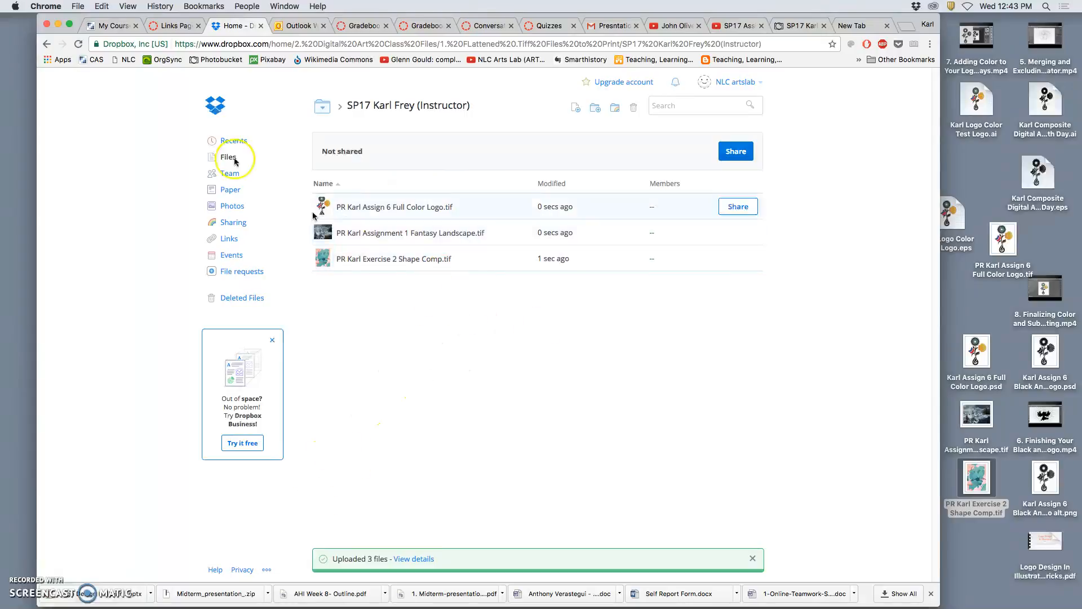
left_click(47, 44)
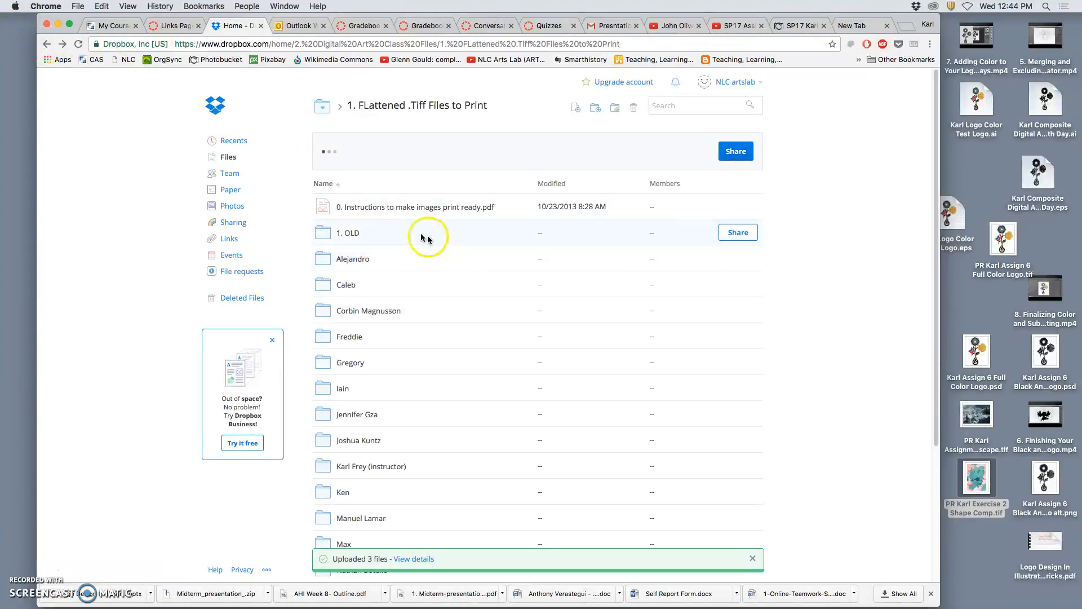
left_click(389, 209)
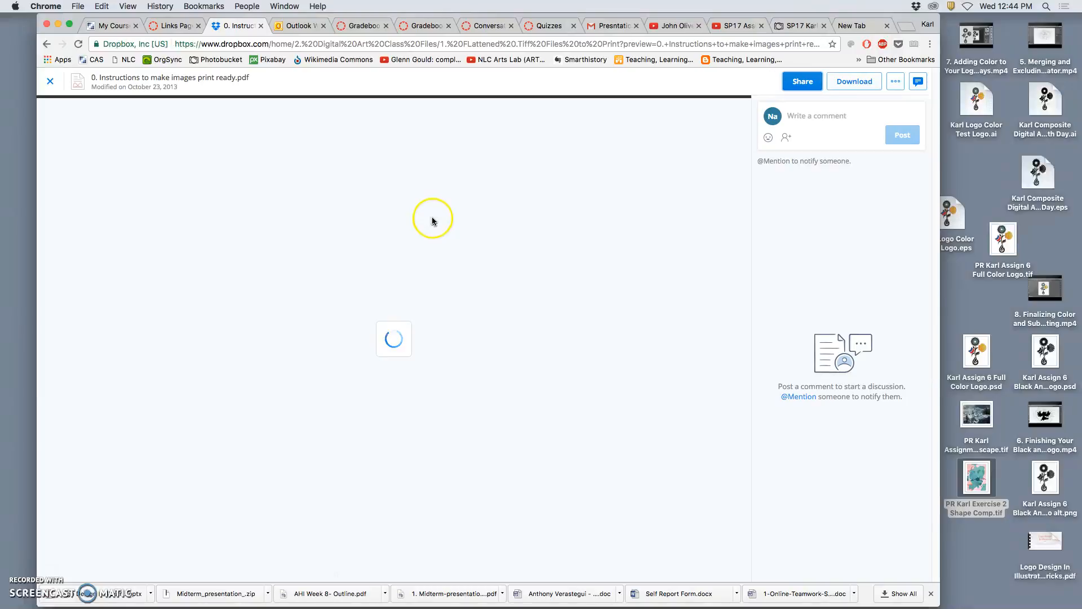
scroll(649, 431, "down", 1)
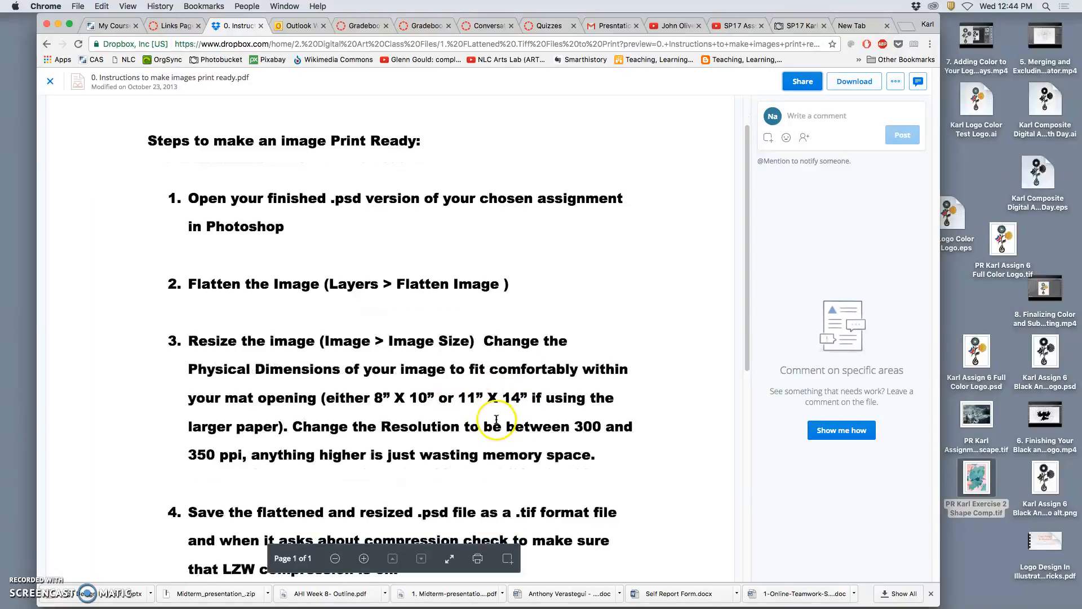
scroll(496, 419, "down", 3)
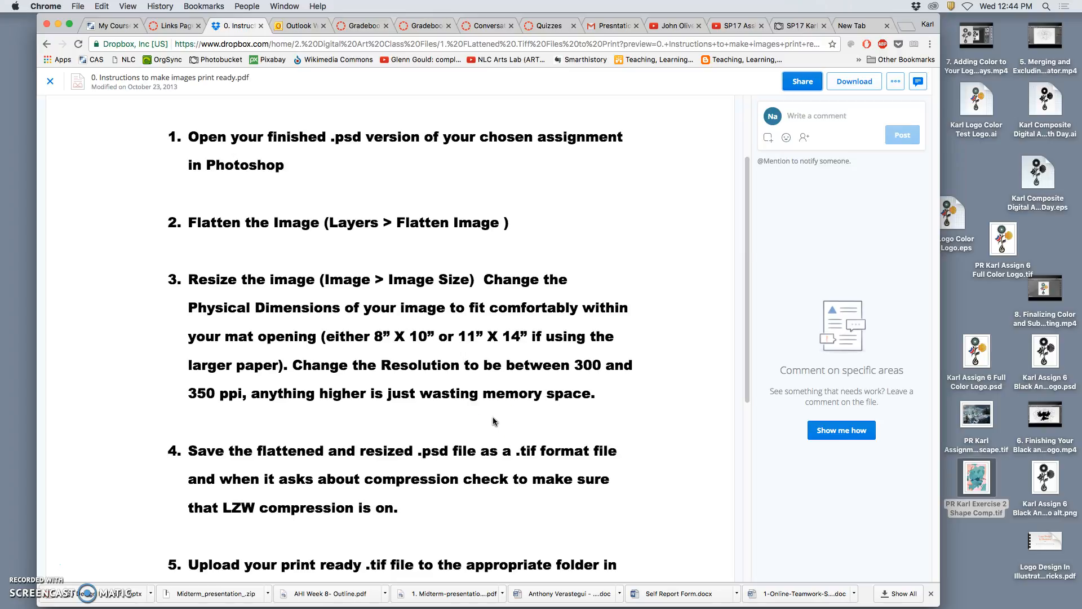
left_click(474, 415)
scroll(474, 409, "up", 1)
scroll(473, 372, "down", 5)
scroll(564, 243, "up", 5)
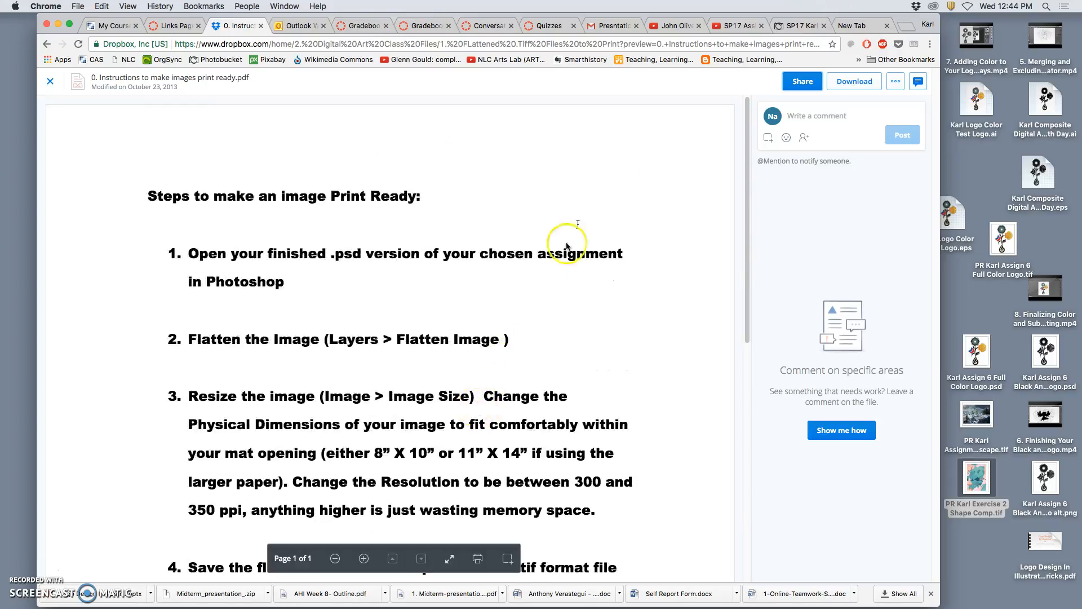